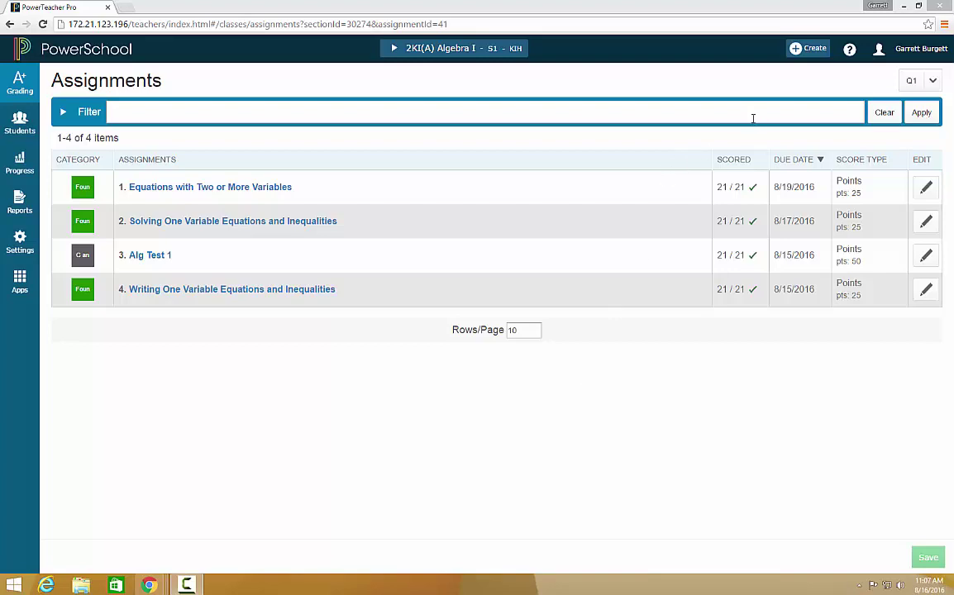
# Step: Create a new assignment named Polygons in the Foundation and Technical Skill category
pyautogui.click(825, 50)
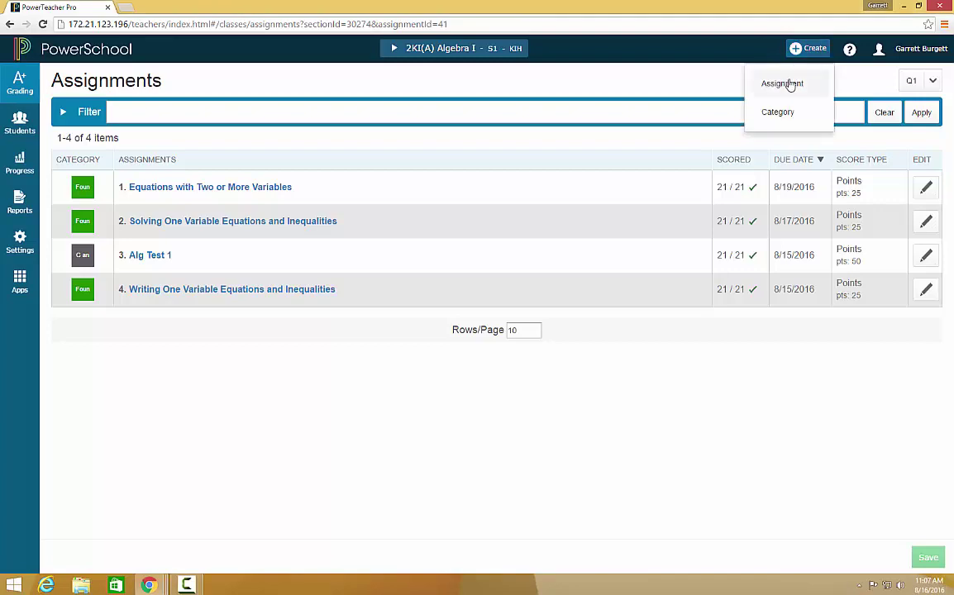
pyautogui.click(789, 86)
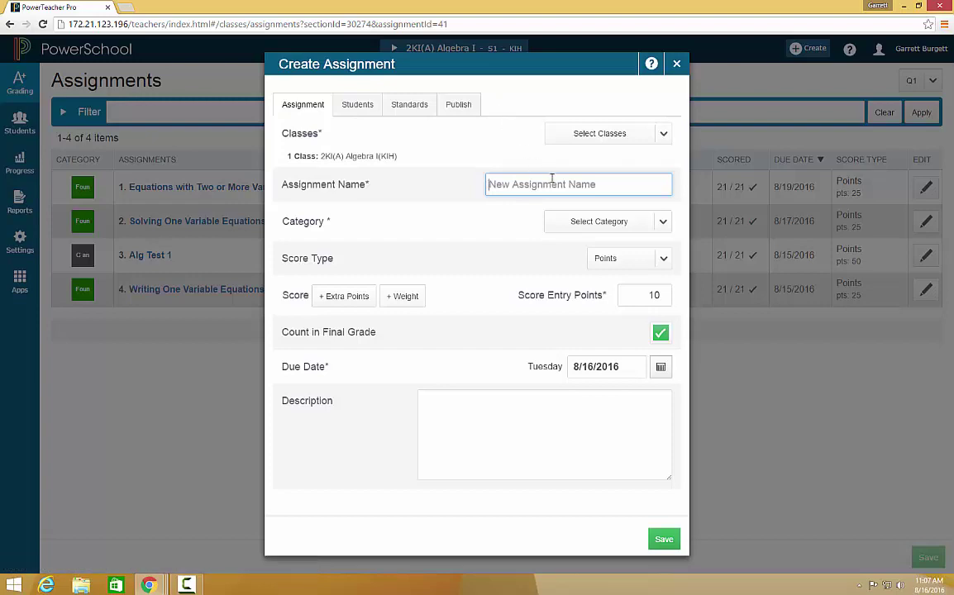
pyautogui.write('P')
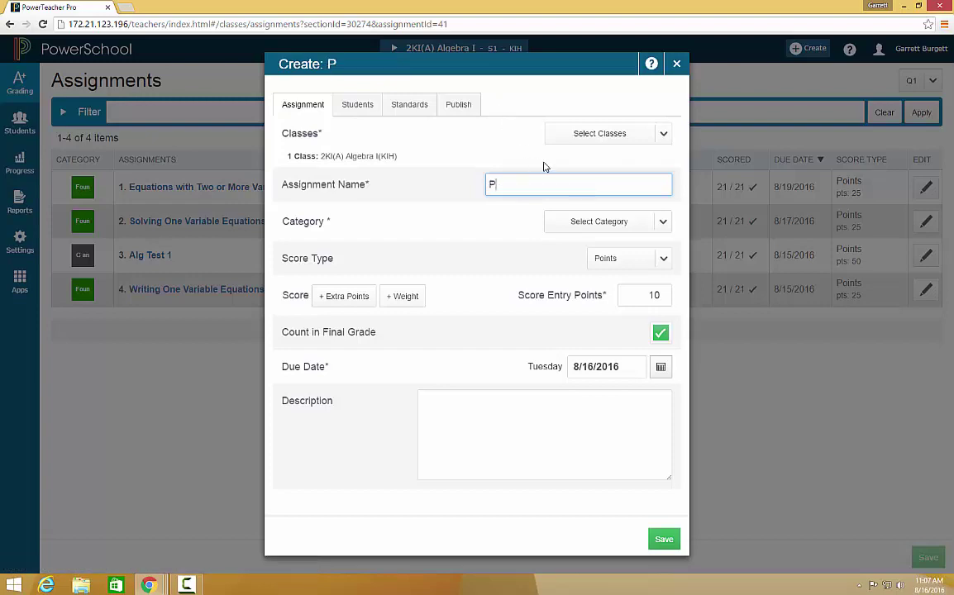
pyautogui.write('olygons')
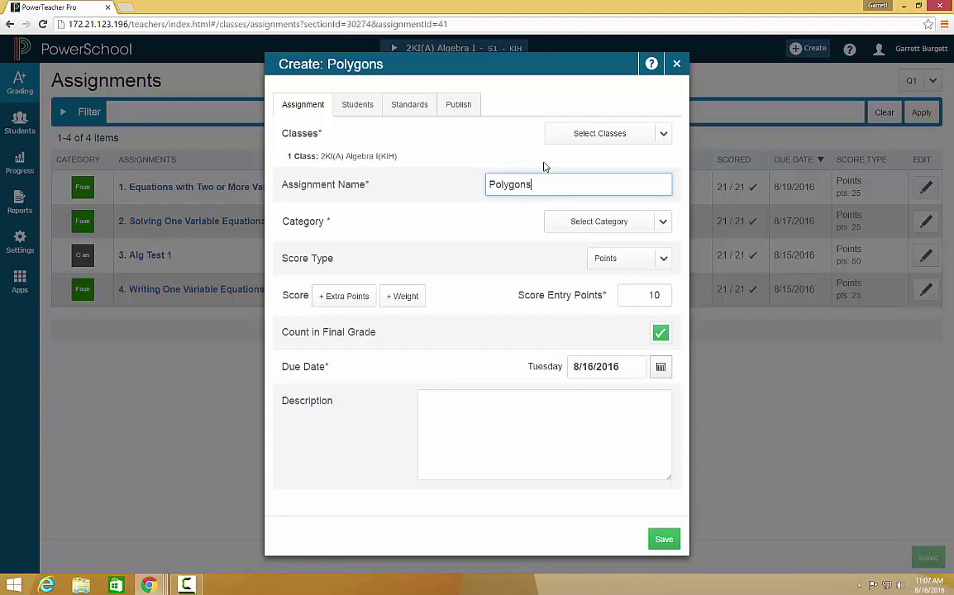
pyautogui.click(589, 225)
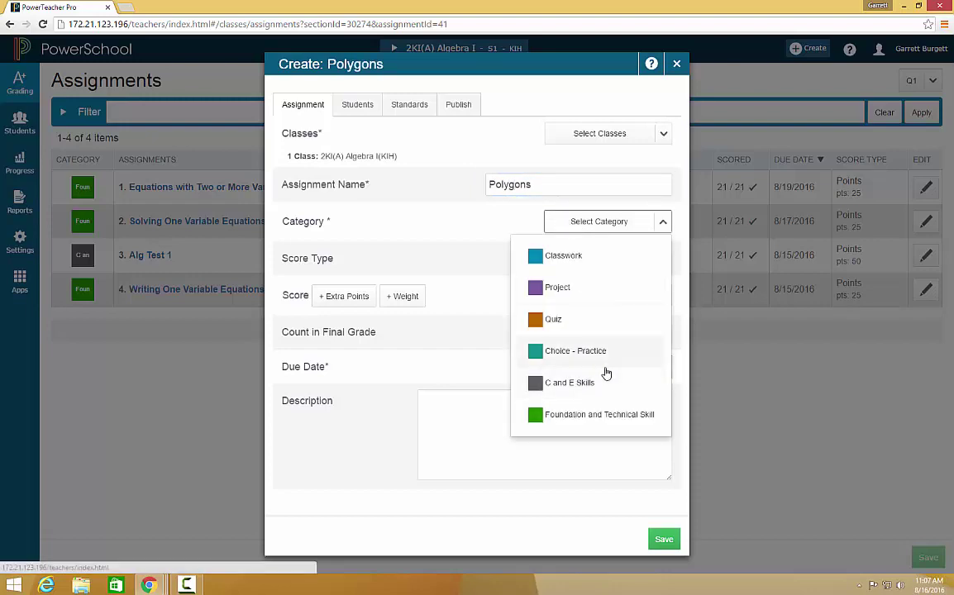
pyautogui.click(606, 414)
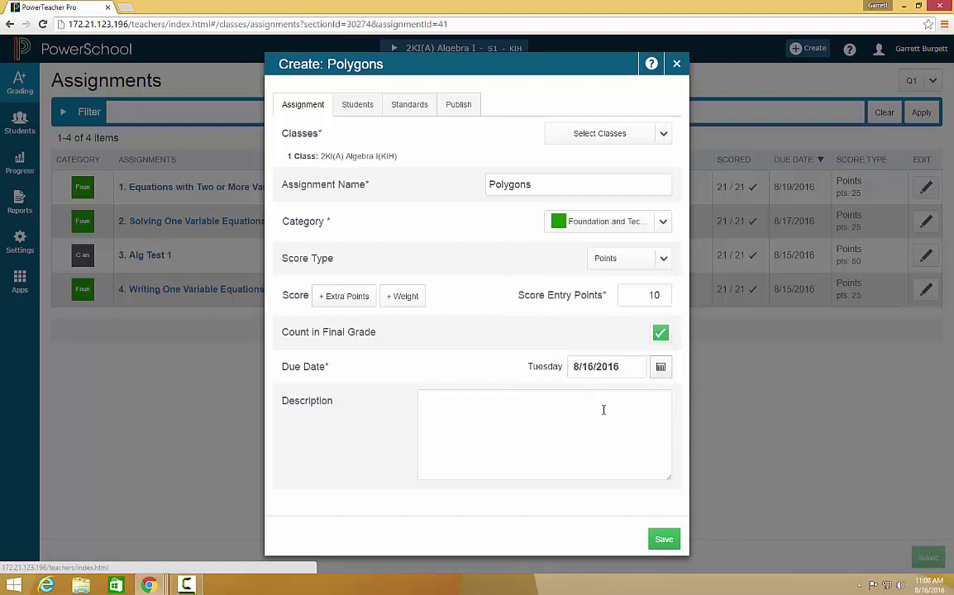
# Step: Keep the Points score type, set the score entry points to 15 and describe it as "This is an assignment on Polygons."
pyautogui.click(629, 261)
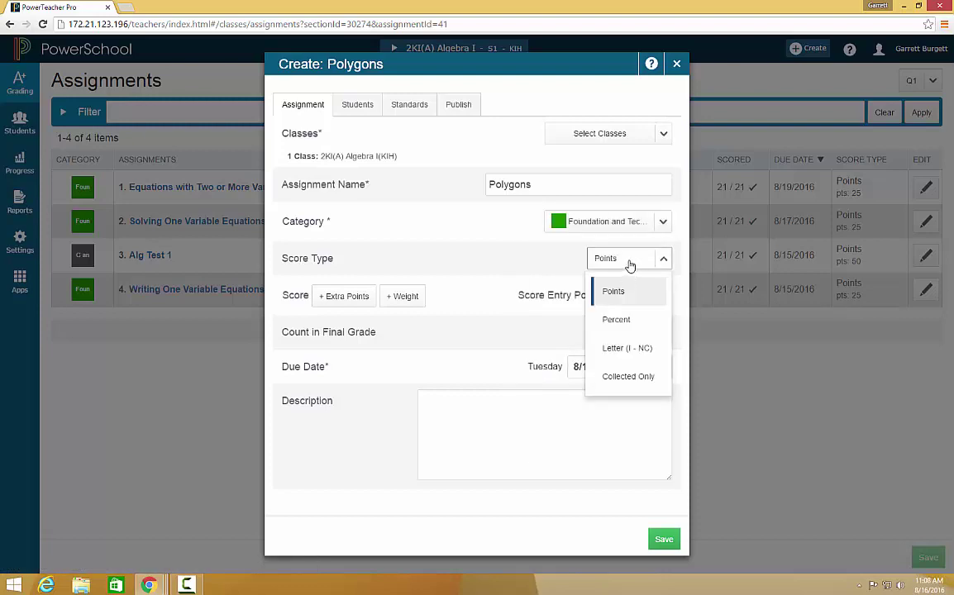
pyautogui.click(629, 263)
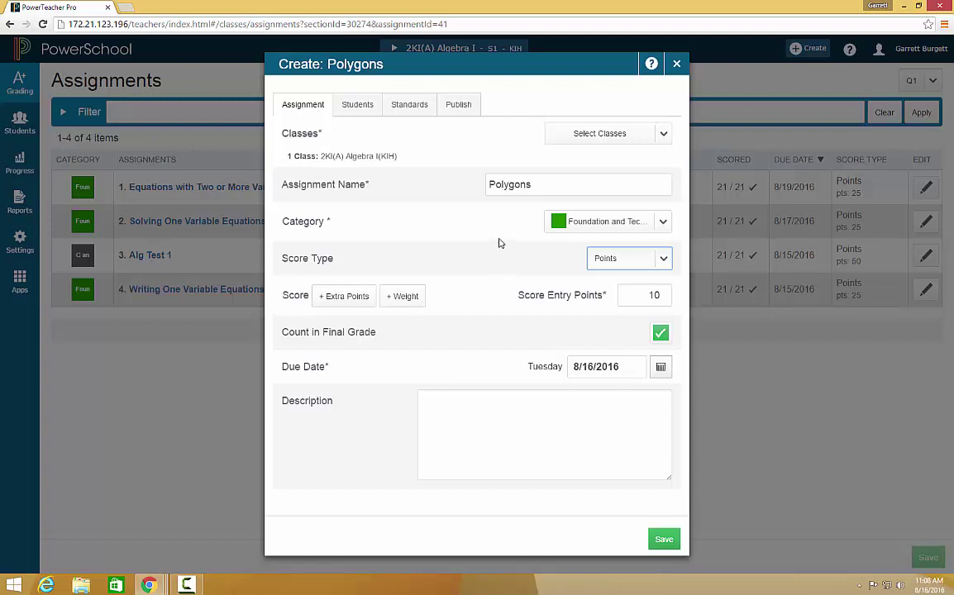
pyautogui.doubleClick(641, 299)
pyautogui.write('15')
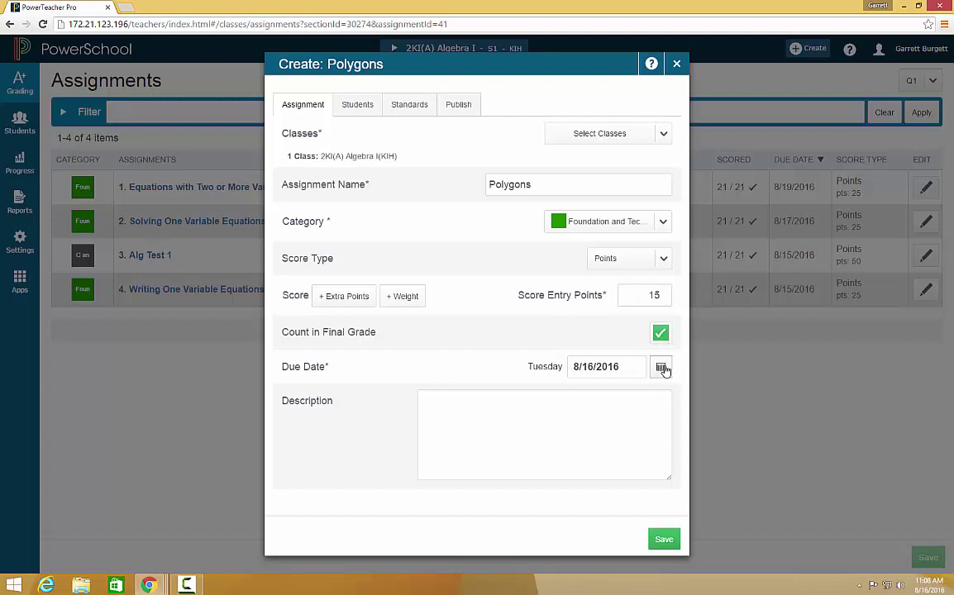
pyautogui.click(521, 404)
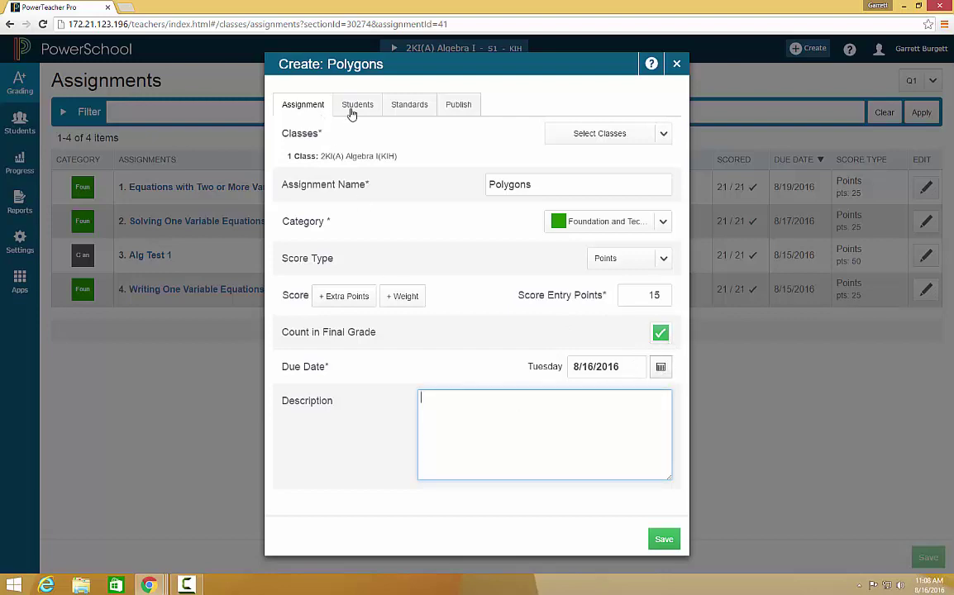
pyautogui.write('This is an assignment on Polygons.')
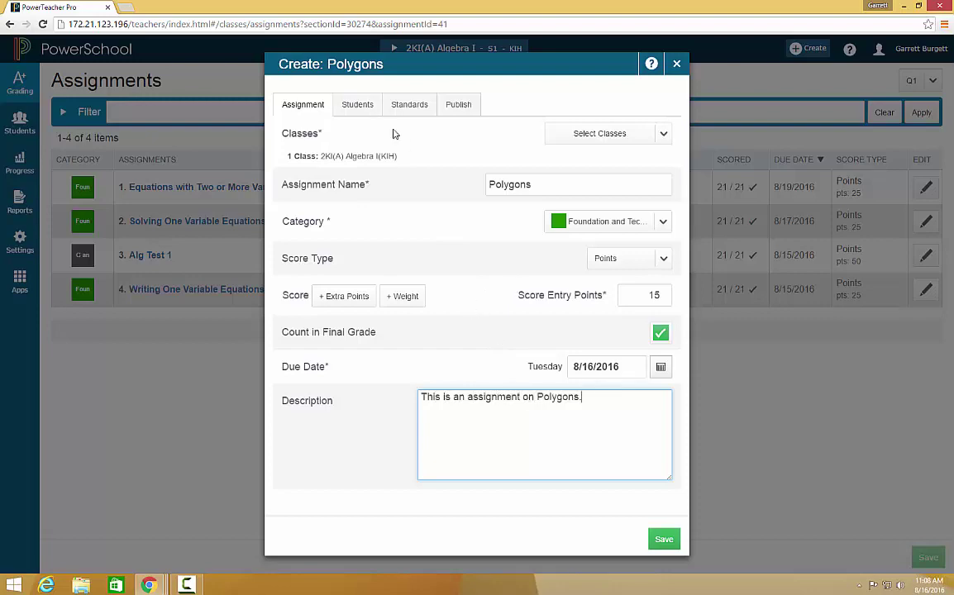
# Step: Try limiting the assignment to the first and third listed students, and reselect the whole class
pyautogui.click(369, 111)
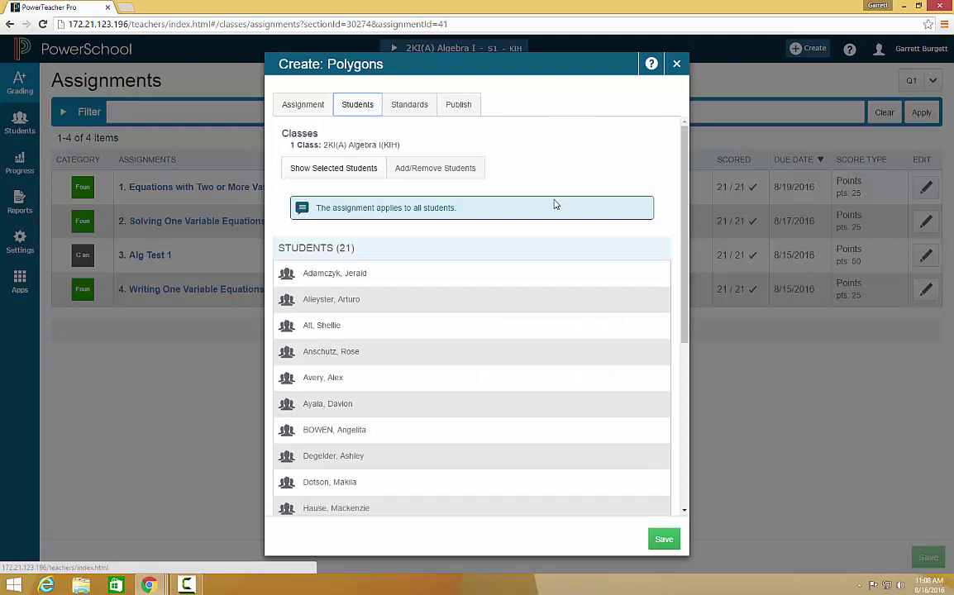
pyautogui.click(461, 169)
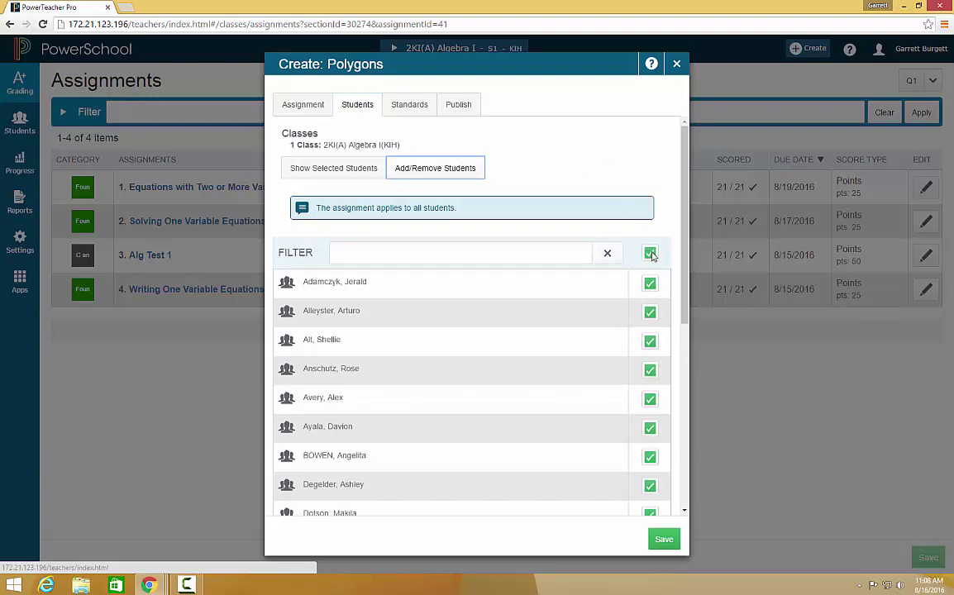
pyautogui.click(651, 254)
pyautogui.click(650, 284)
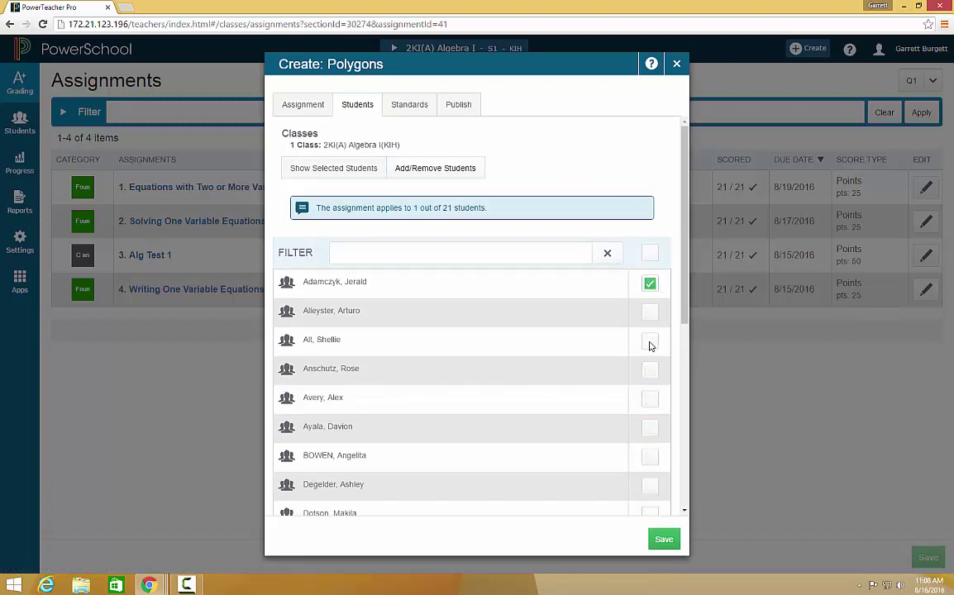
pyautogui.click(651, 341)
pyautogui.click(650, 255)
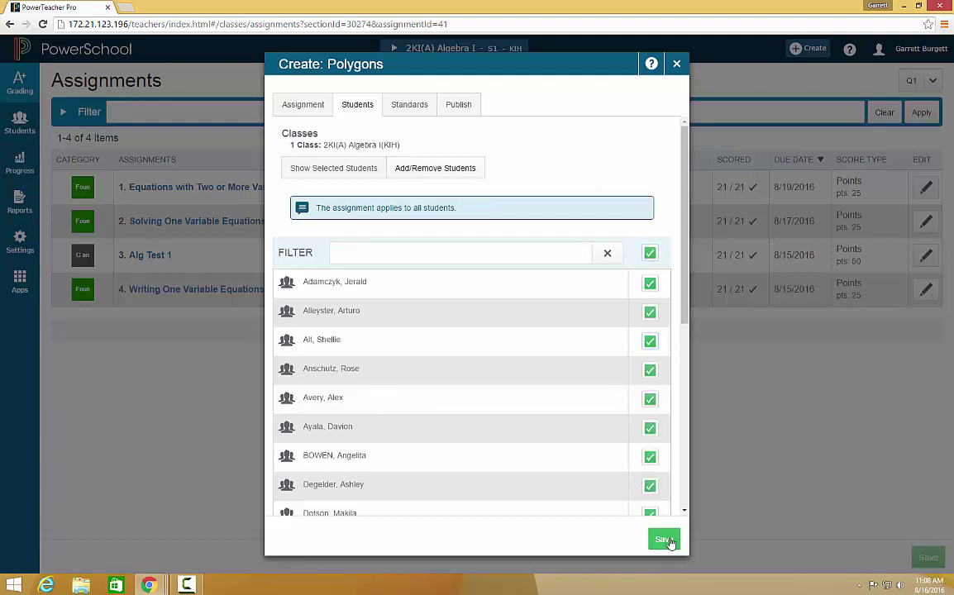
# Step: Align the assignment with the standards A.ARP.1a Add, A.ARP.1b Multiply and A.ARP.1c Subtract polynomials
pyautogui.click(409, 105)
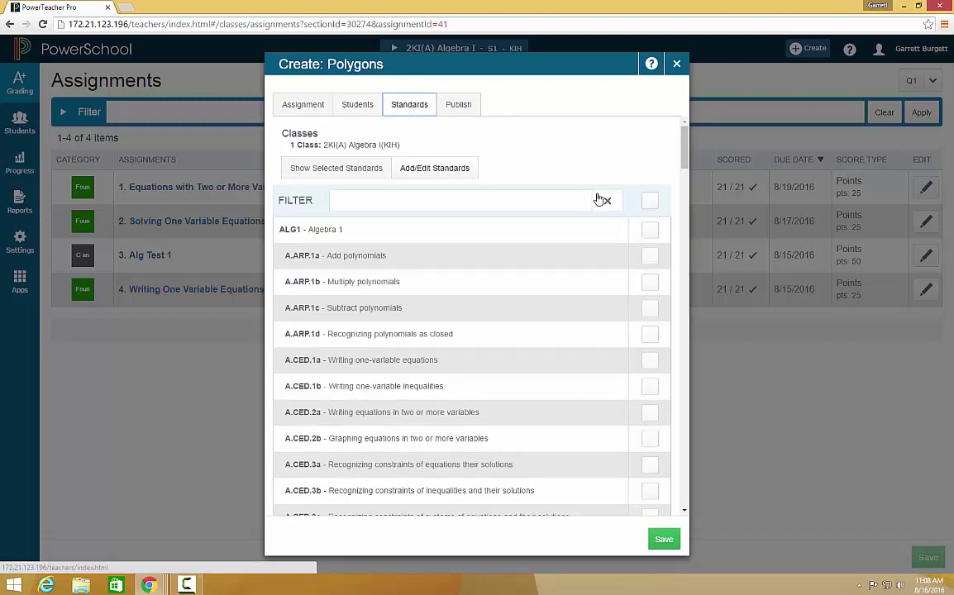
pyautogui.click(650, 257)
pyautogui.click(650, 283)
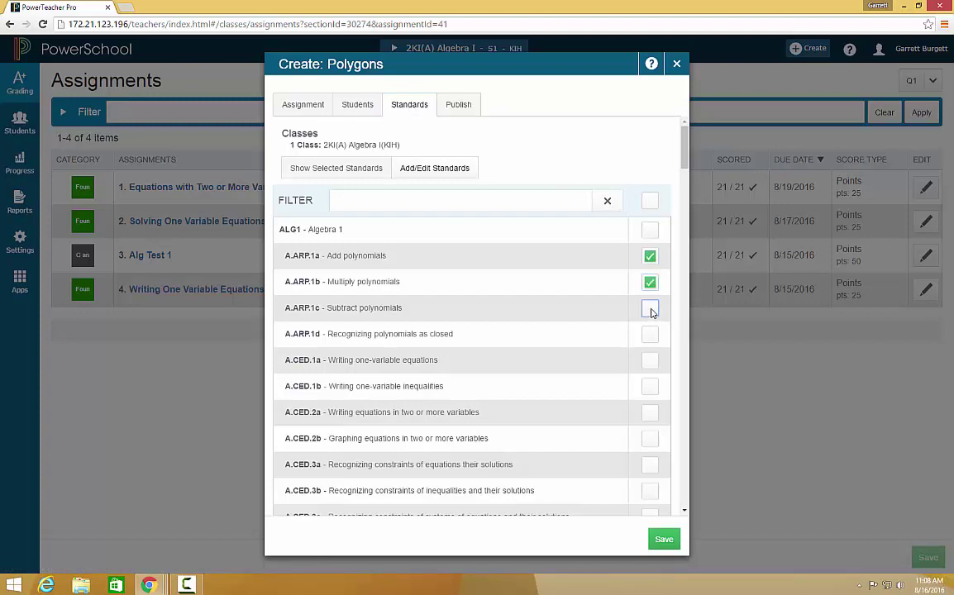
pyautogui.click(650, 308)
# Step: Check the publishing options, and save and close the Polygons assignment
pyautogui.click(448, 110)
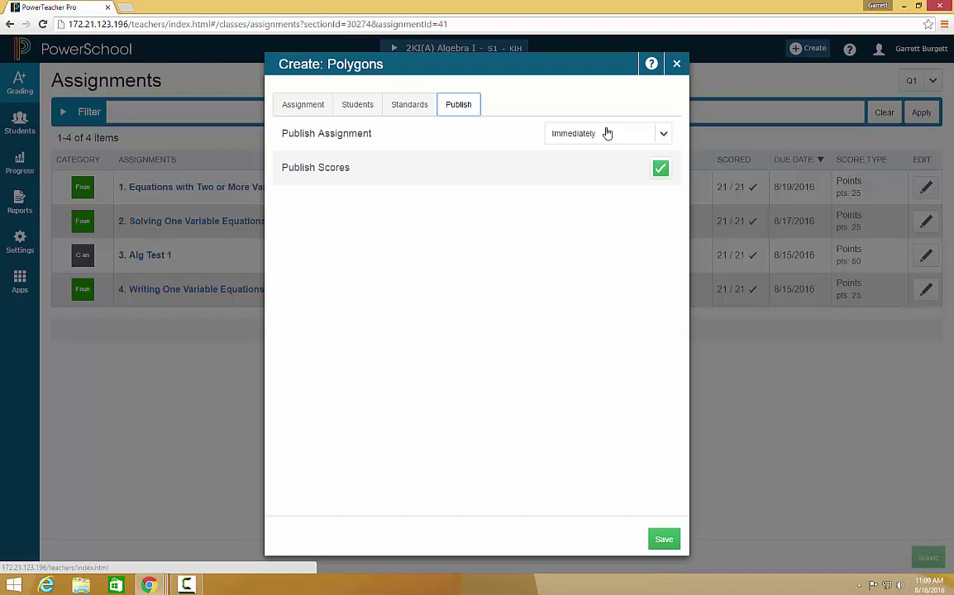
pyautogui.click(324, 108)
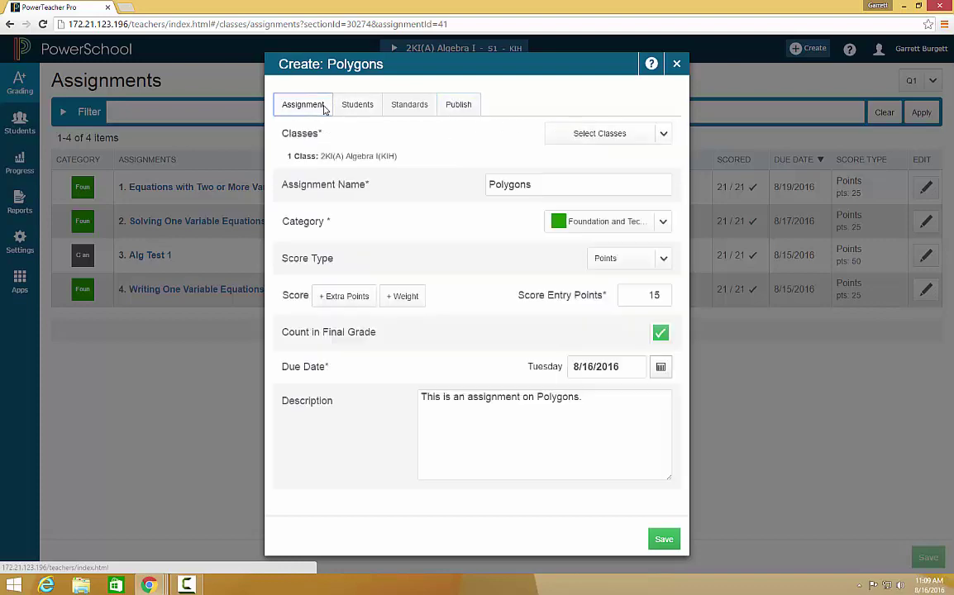
pyautogui.click(663, 542)
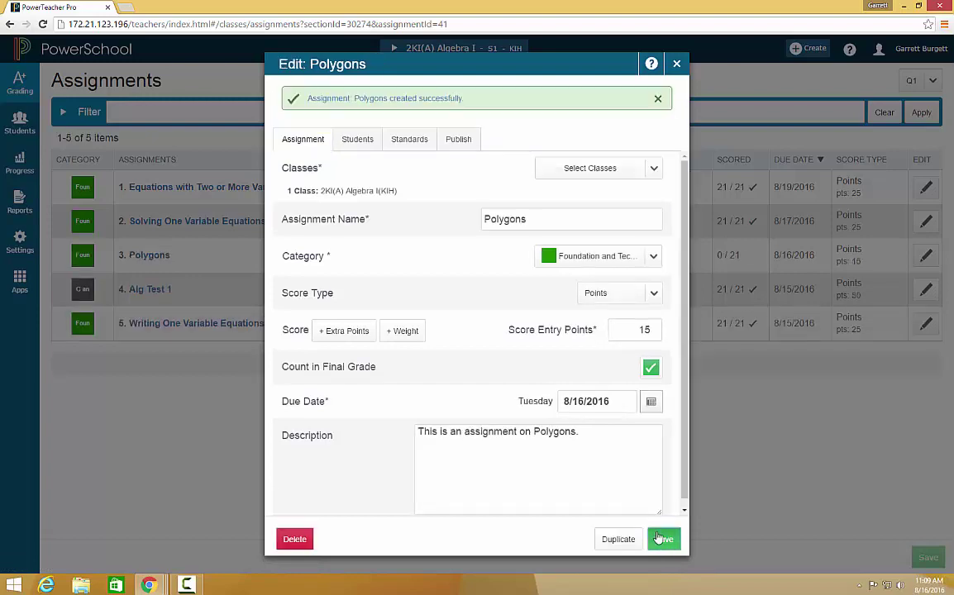
pyautogui.click(674, 64)
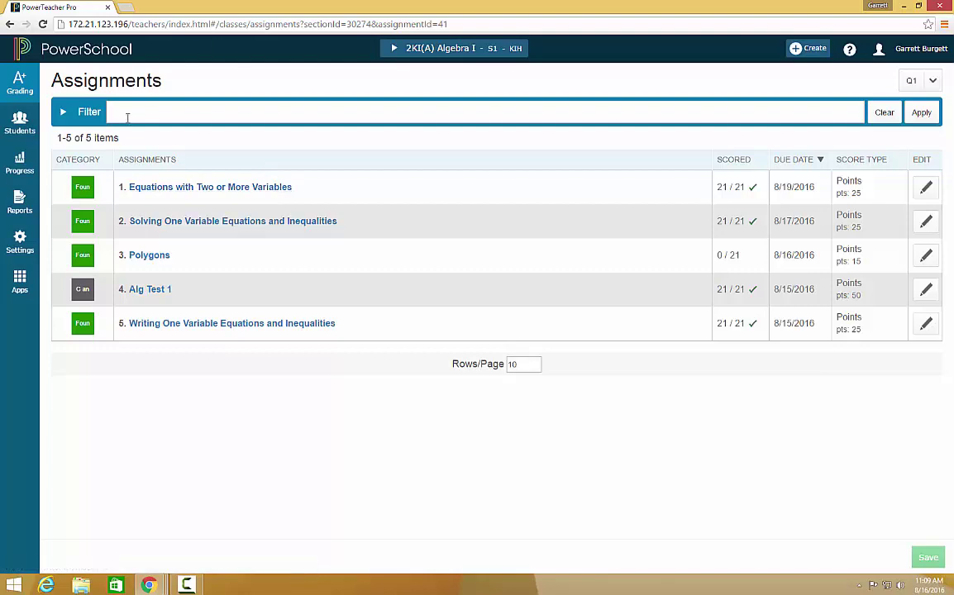
# Step: Create a teal category named Homework with the description "This is a category for homework."
pyautogui.click(816, 51)
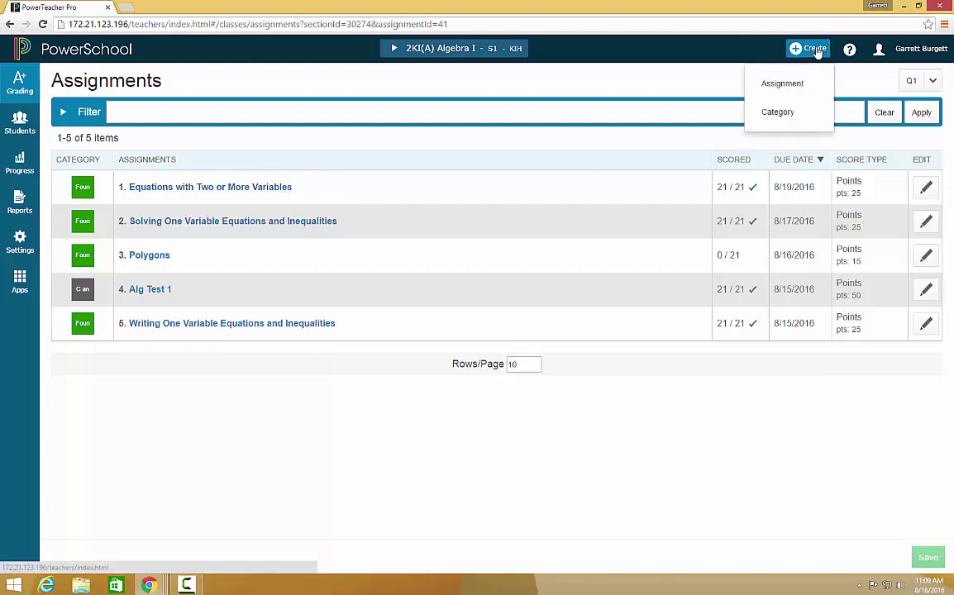
pyautogui.click(810, 120)
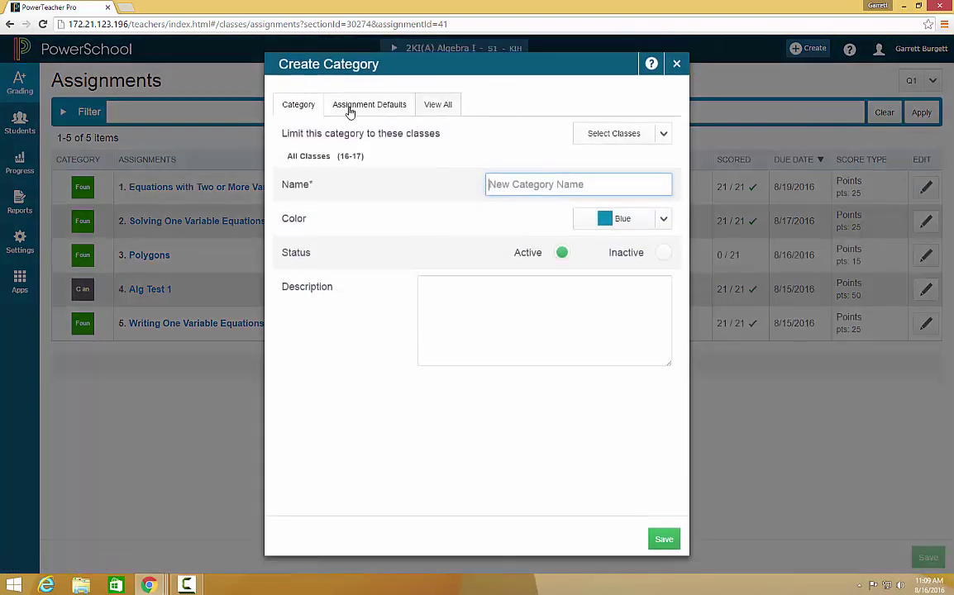
pyautogui.write('Homework')
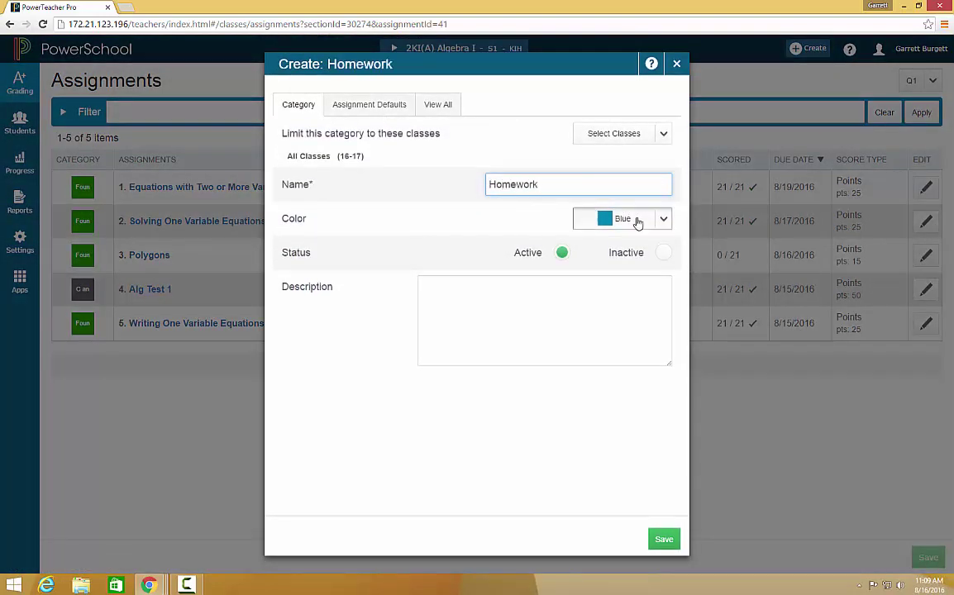
pyautogui.click(629, 220)
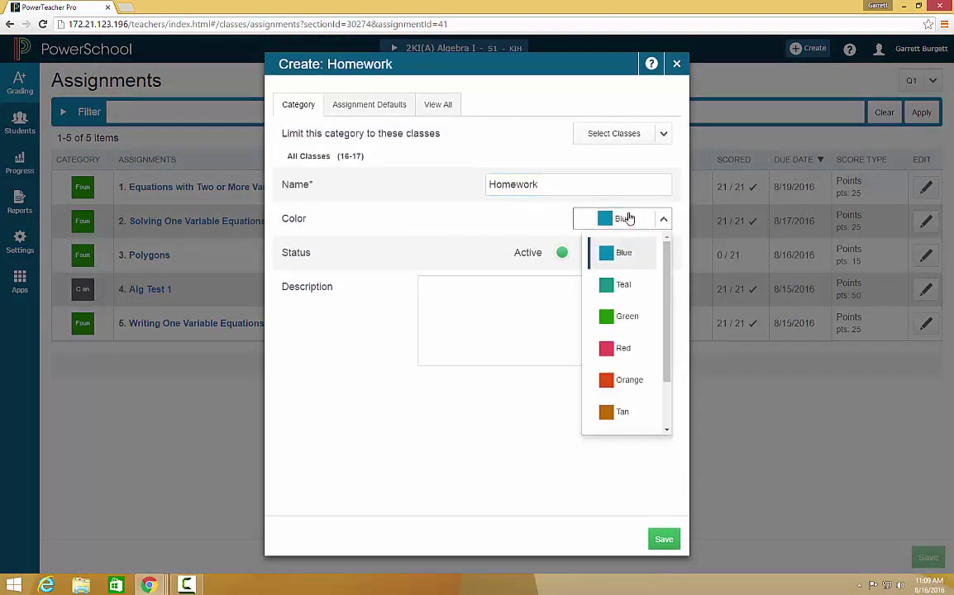
pyautogui.click(615, 287)
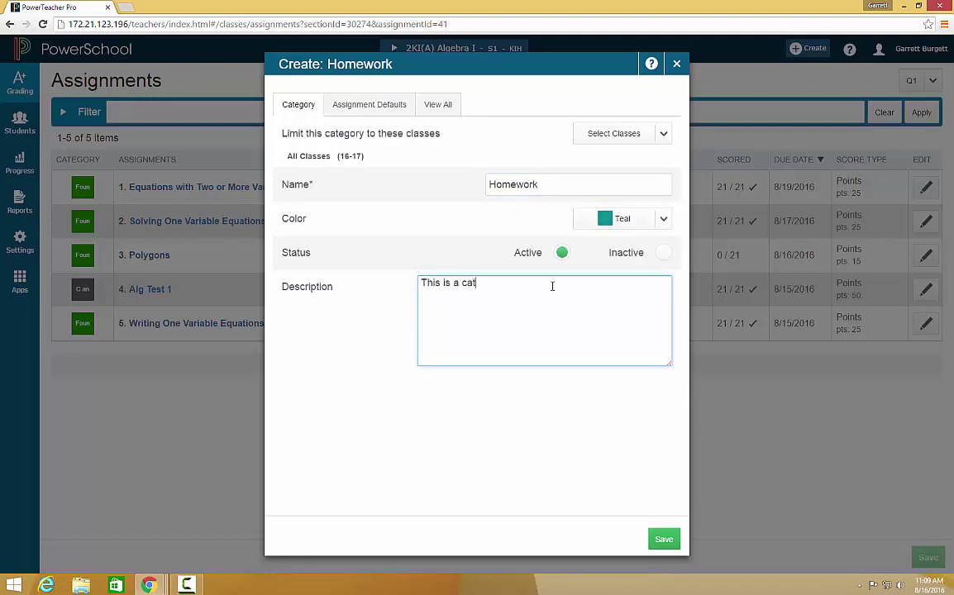
pyautogui.write('egory for homework.')
pyautogui.click(507, 148)
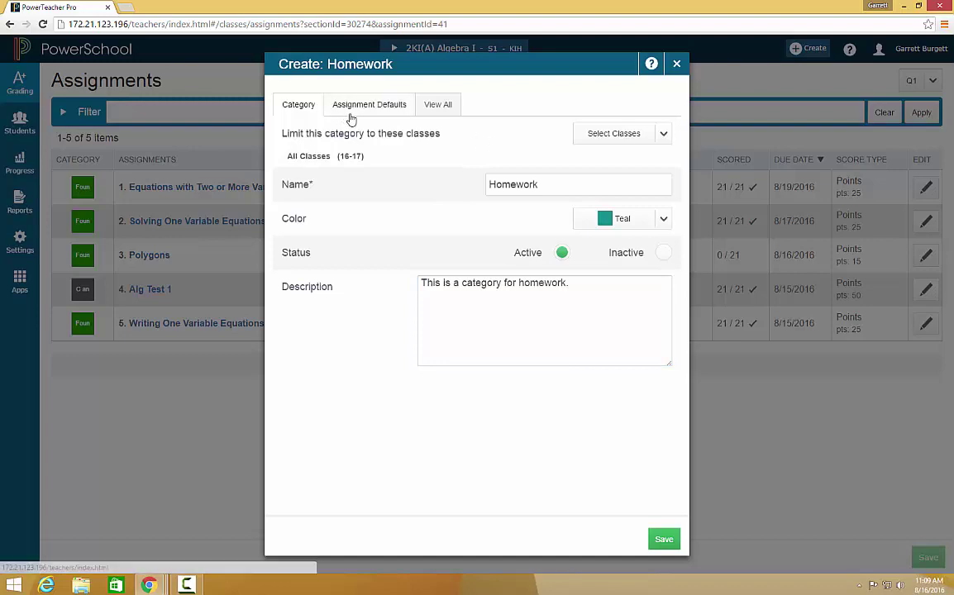
# Step: Assign the Homework category to 2KI(A) Algebra I and all the other classes
pyautogui.click(612, 135)
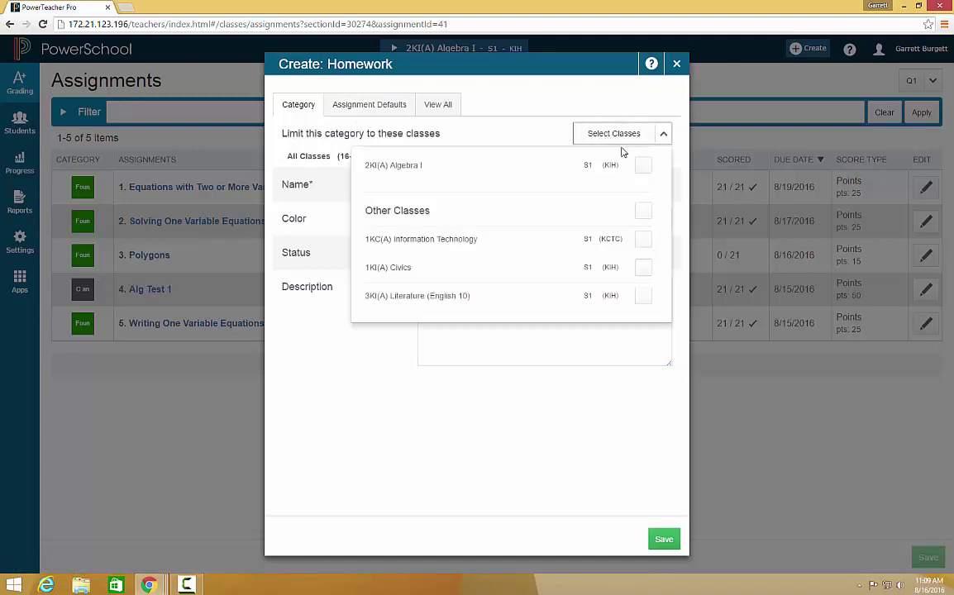
pyautogui.click(643, 166)
pyautogui.click(644, 213)
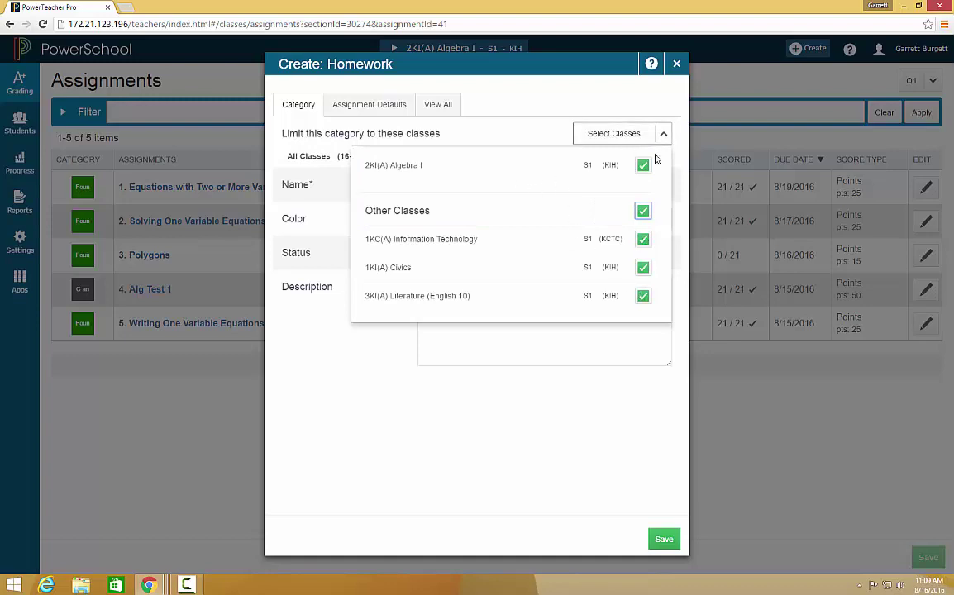
# Step: Set the category's assignment defaults to the Points score type with 15 score entry points, and save and close the category
pyautogui.click(372, 111)
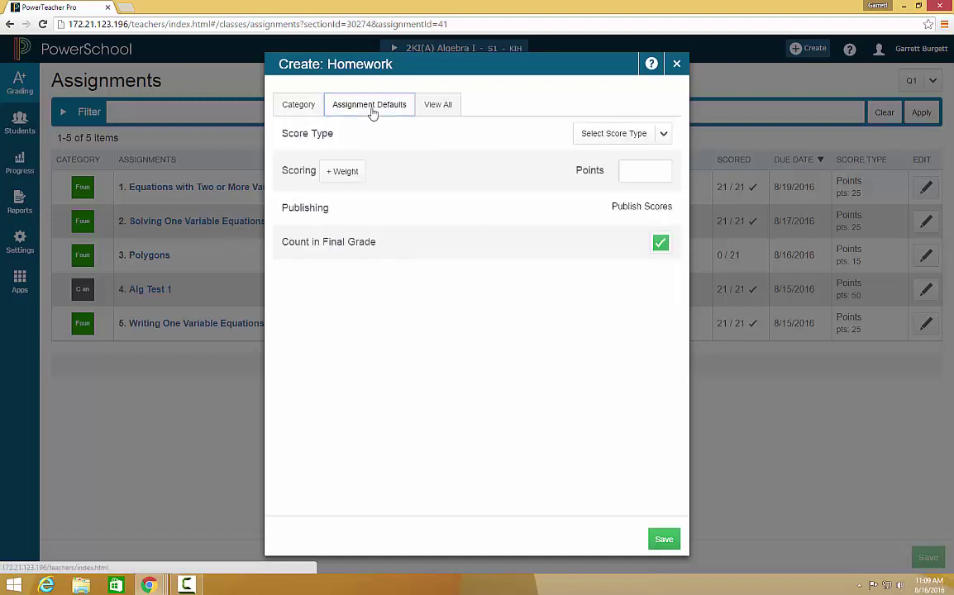
pyautogui.click(645, 134)
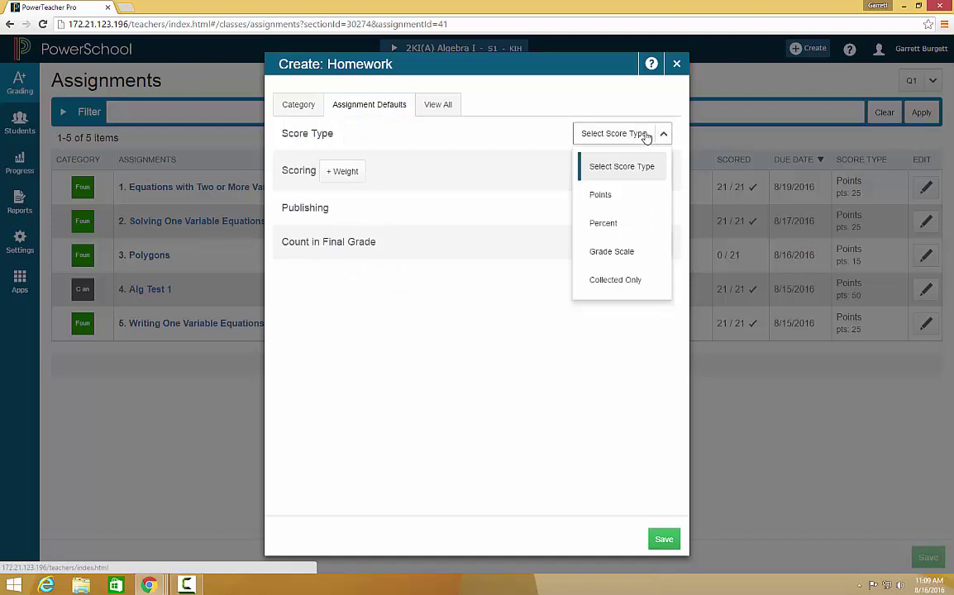
pyautogui.click(630, 195)
pyautogui.write('15')
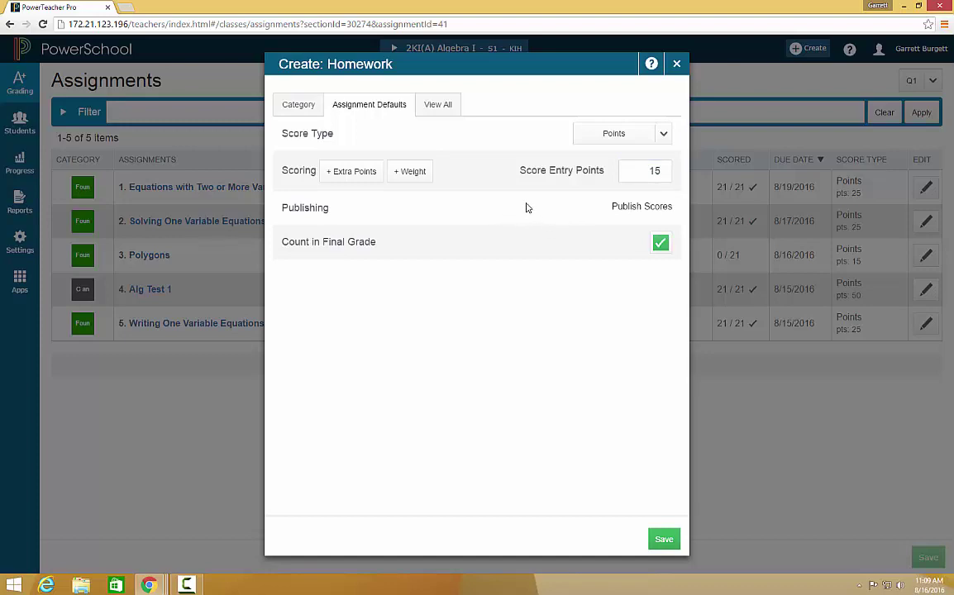
pyautogui.click(447, 114)
pyautogui.click(664, 539)
pyautogui.click(725, 81)
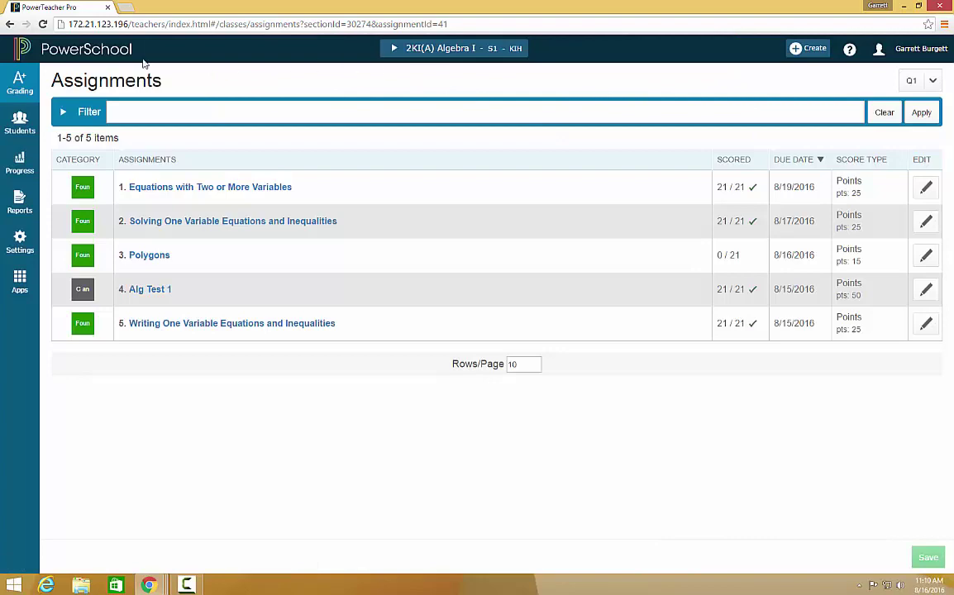
# Step: Reopen the assignment list for the Algebra I class
pyautogui.click(12, 79)
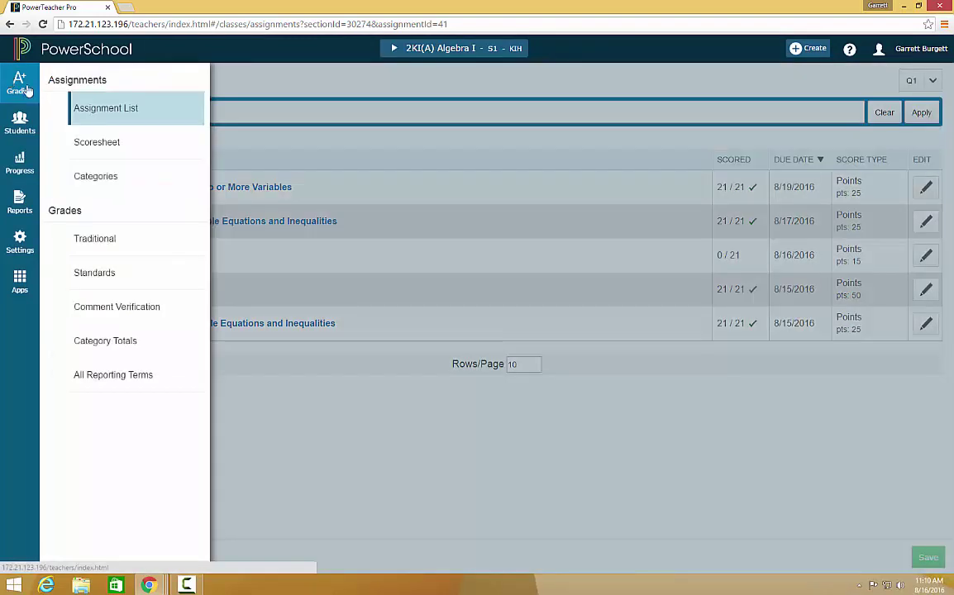
pyautogui.click(94, 115)
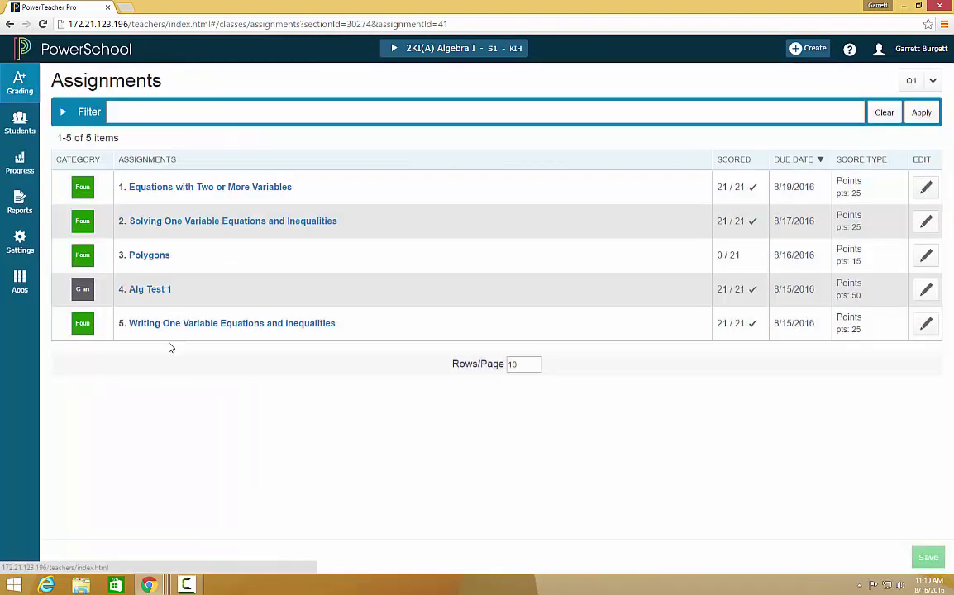
# Step: View the class scoresheet and the list of categories, and return to the assignment list
pyautogui.click(25, 85)
pyautogui.click(94, 146)
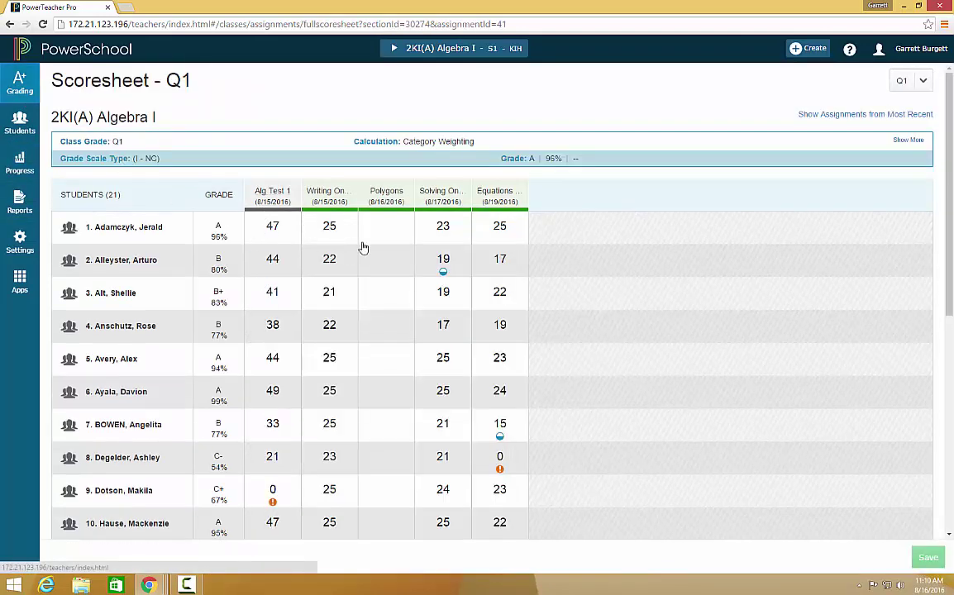
pyautogui.click(21, 85)
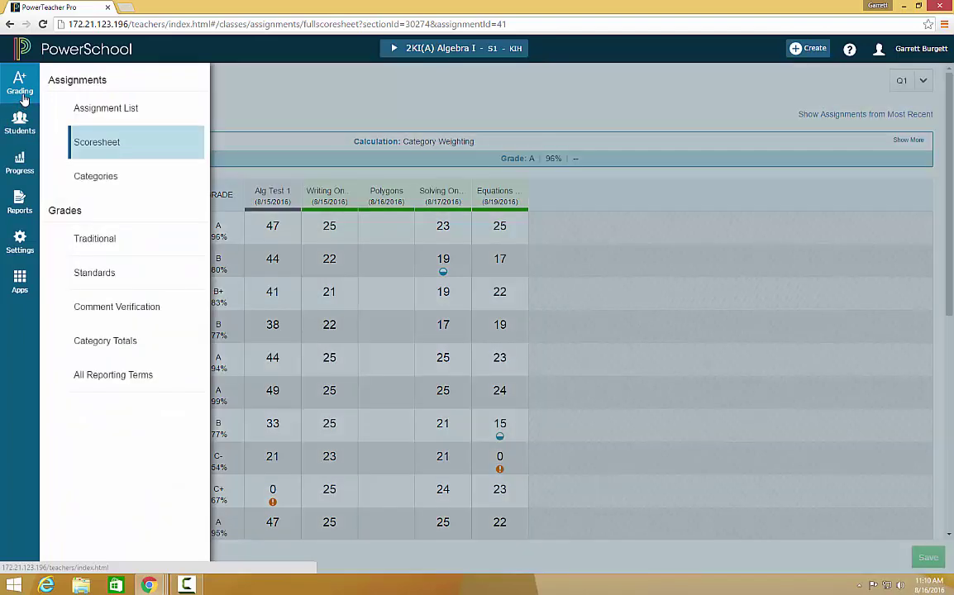
pyautogui.click(85, 175)
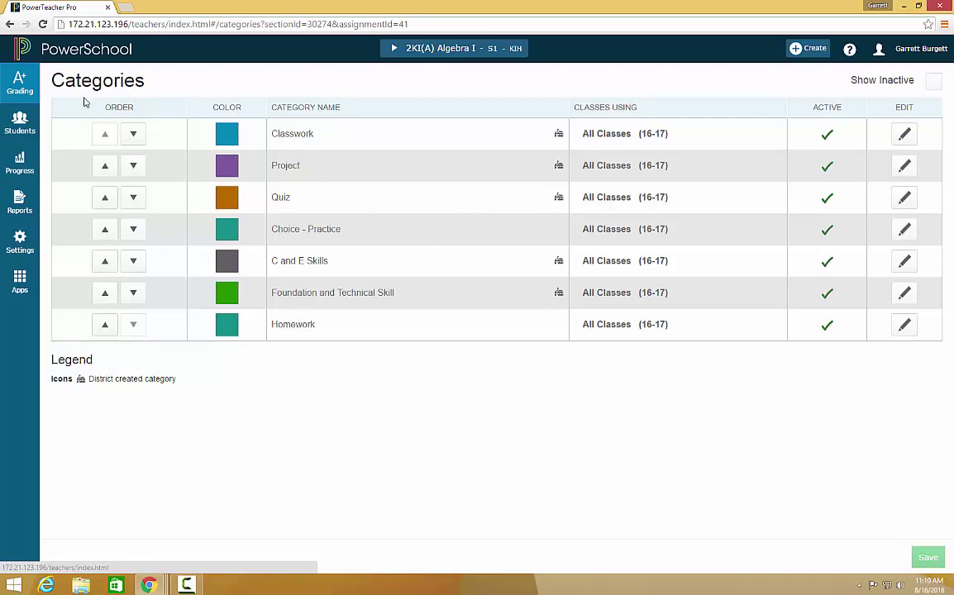
pyautogui.click(38, 86)
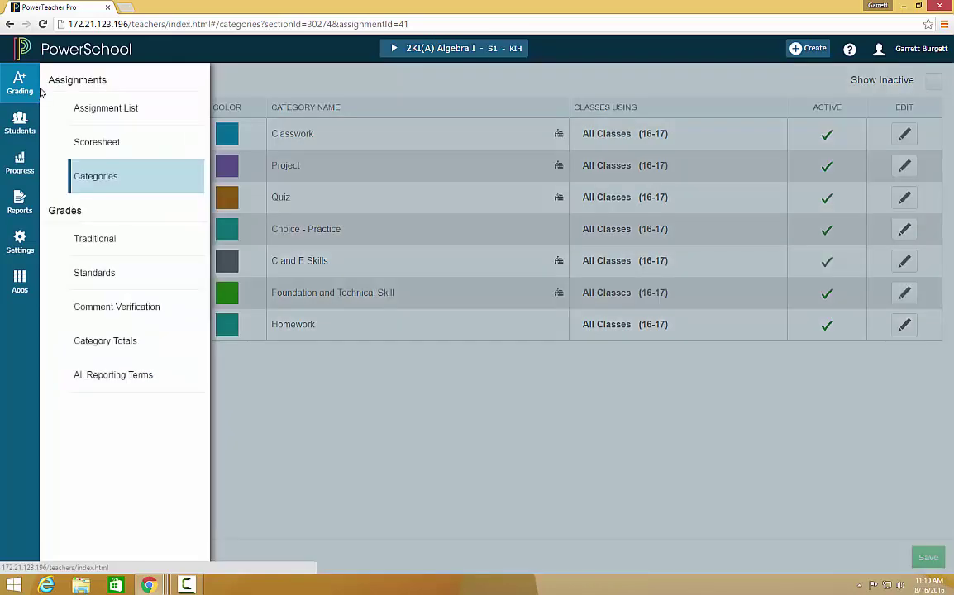
pyautogui.click(128, 113)
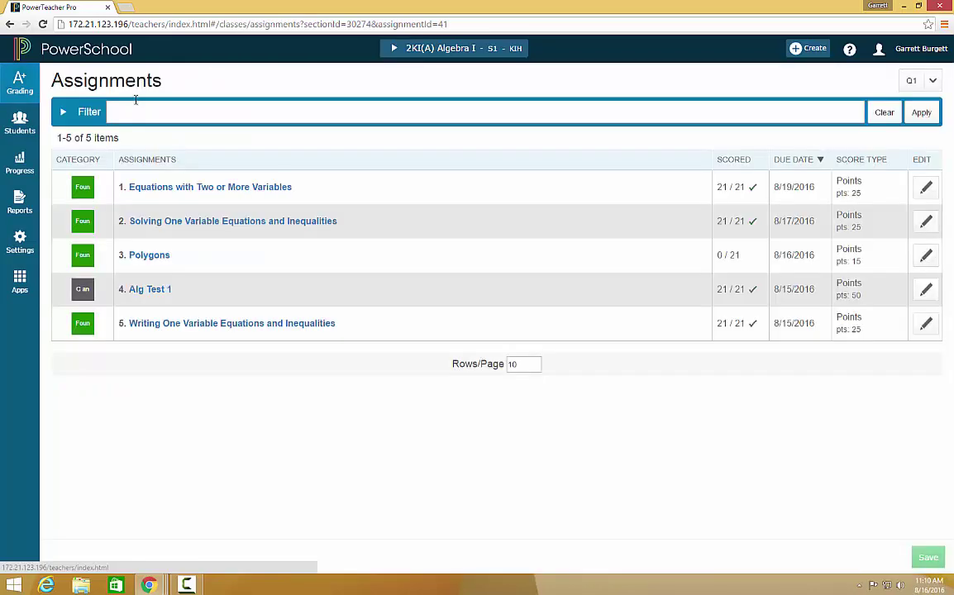
# Step: Open the Polygons assignment for scoring, give the first student a score of 15 and fill it down to all students
pyautogui.click(162, 258)
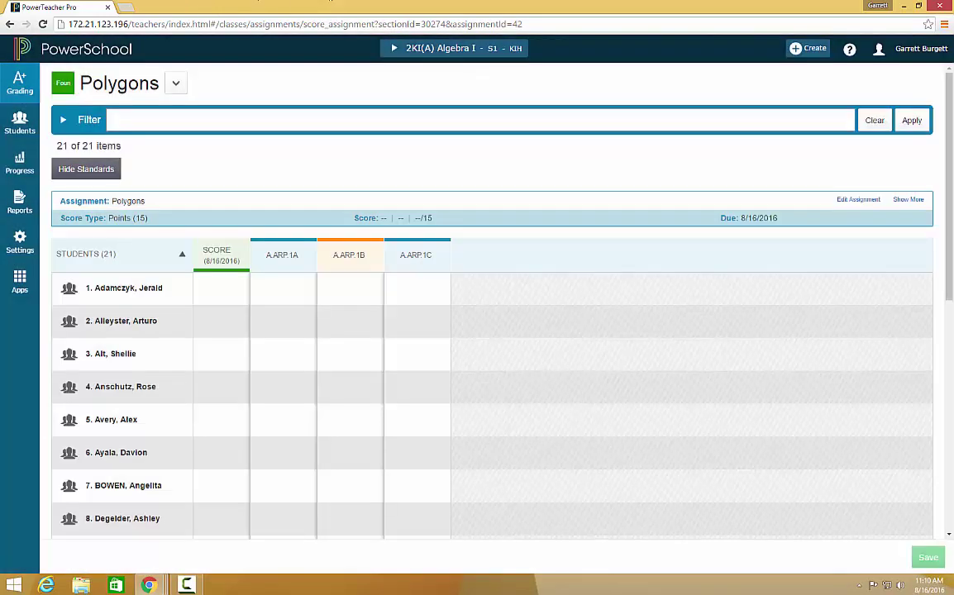
pyautogui.click(224, 296)
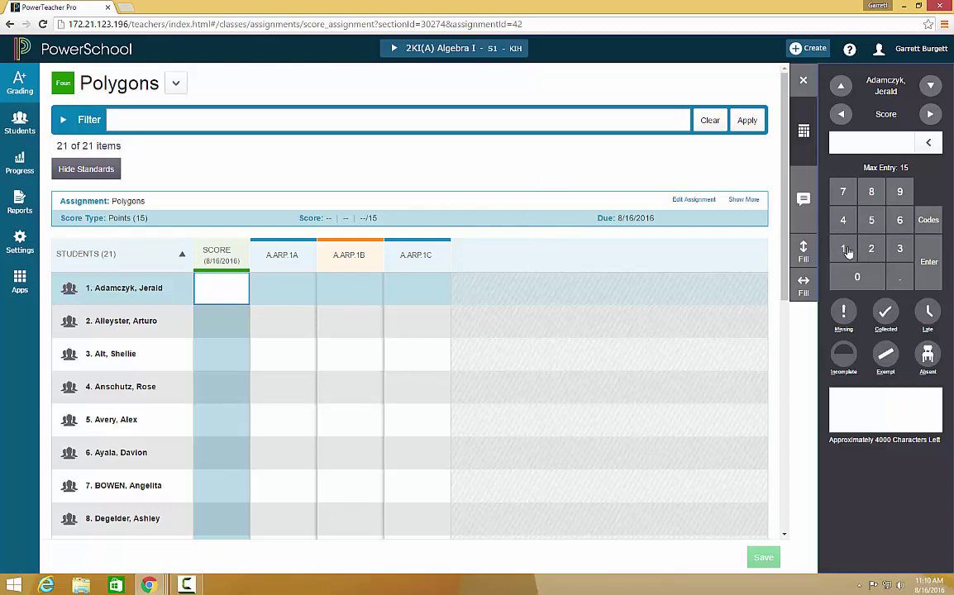
pyautogui.write('15')
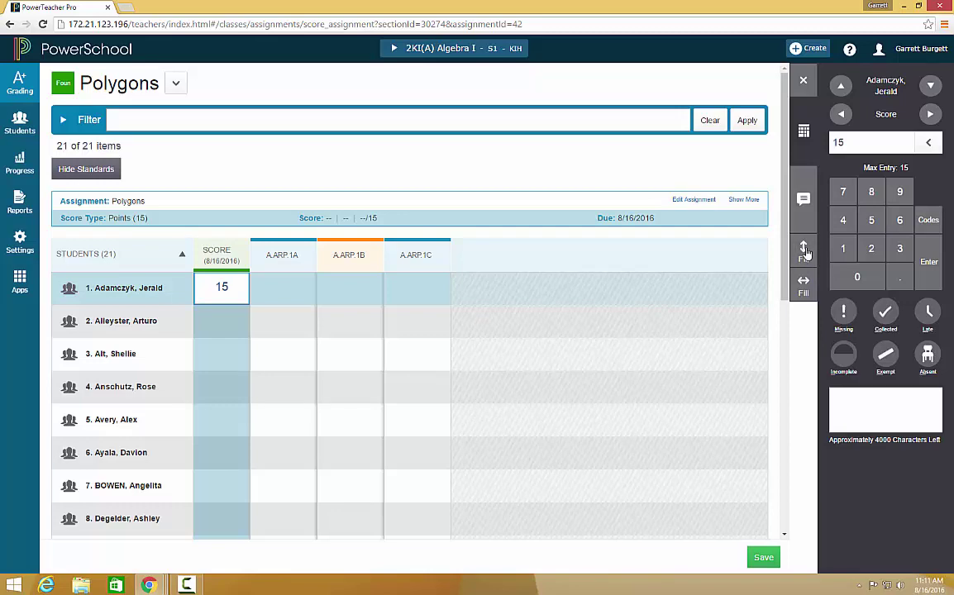
pyautogui.click(804, 252)
pyautogui.click(557, 155)
pyautogui.scroll(-5, 222, 291)
pyautogui.scroll(3, 238, 297)
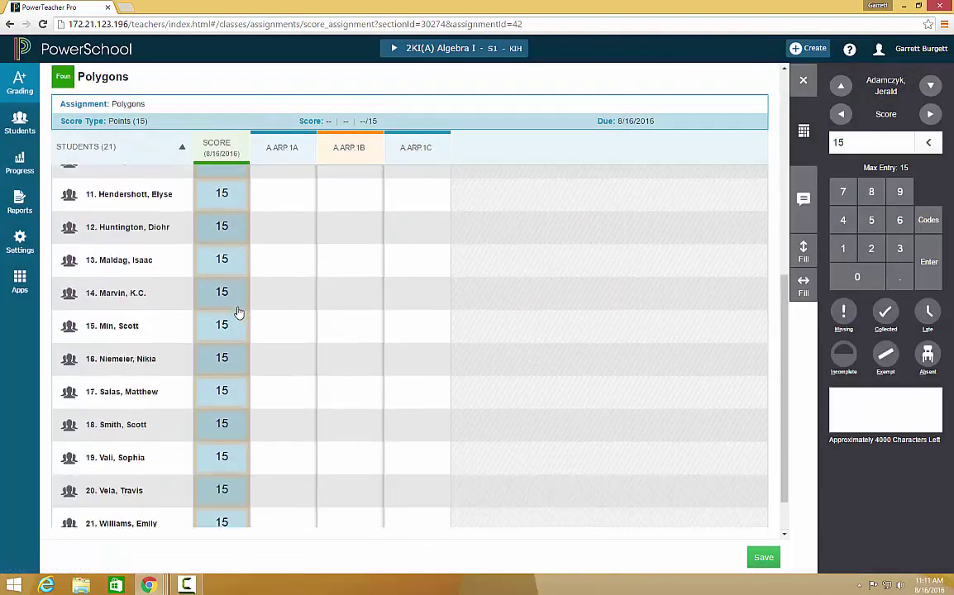
# Step: Set the 12th student's Polygons score to 0 and flag it Missing, and the 10th student's to 7 and flag it Incomplete
pyautogui.click(222, 283)
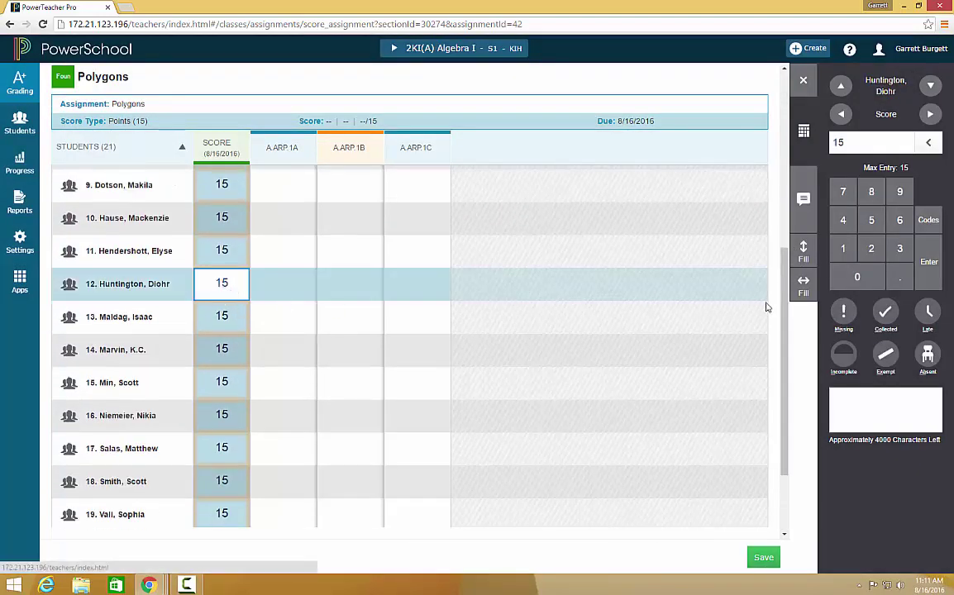
pyautogui.click(857, 276)
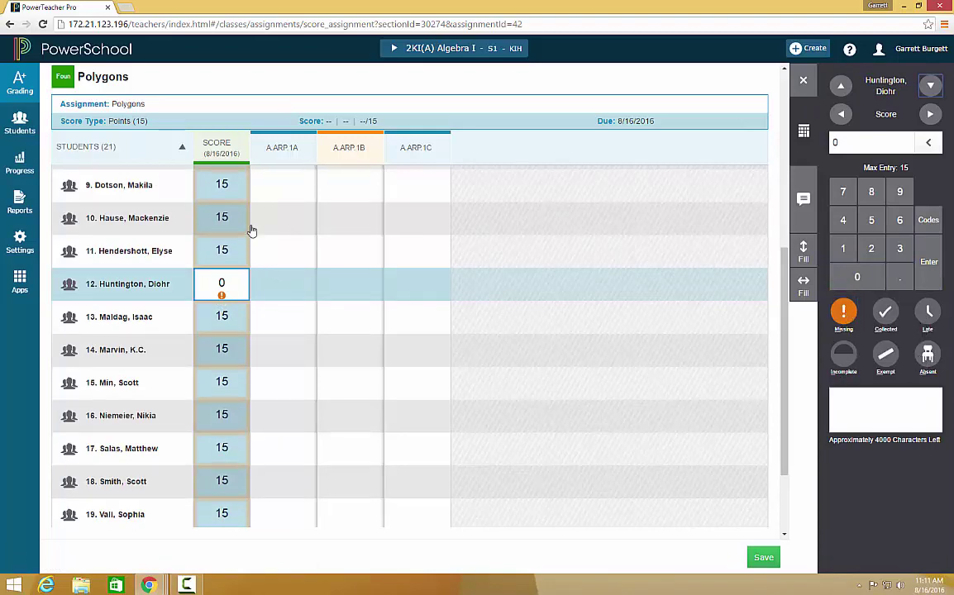
pyautogui.click(223, 217)
pyautogui.write('7')
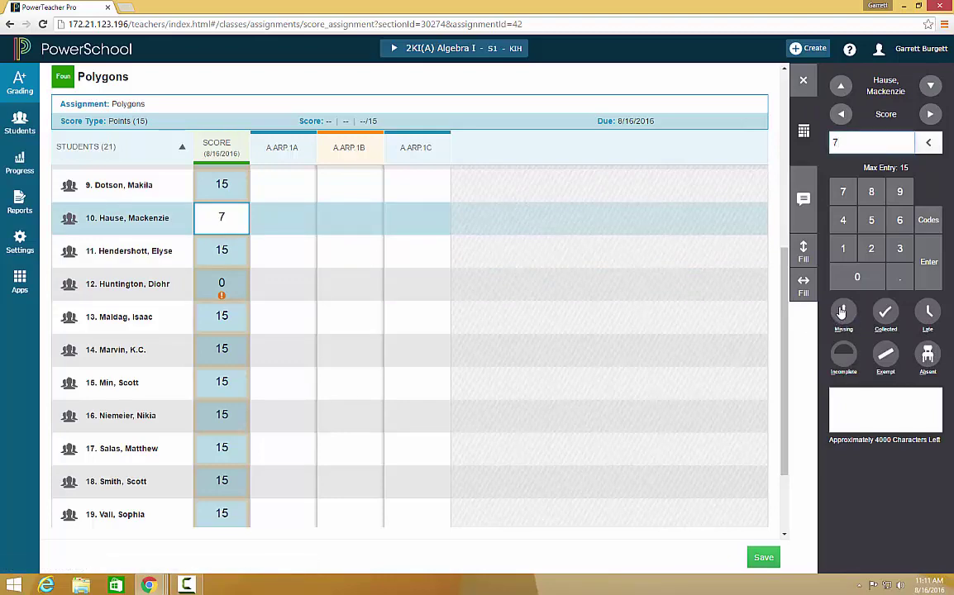
pyautogui.click(844, 354)
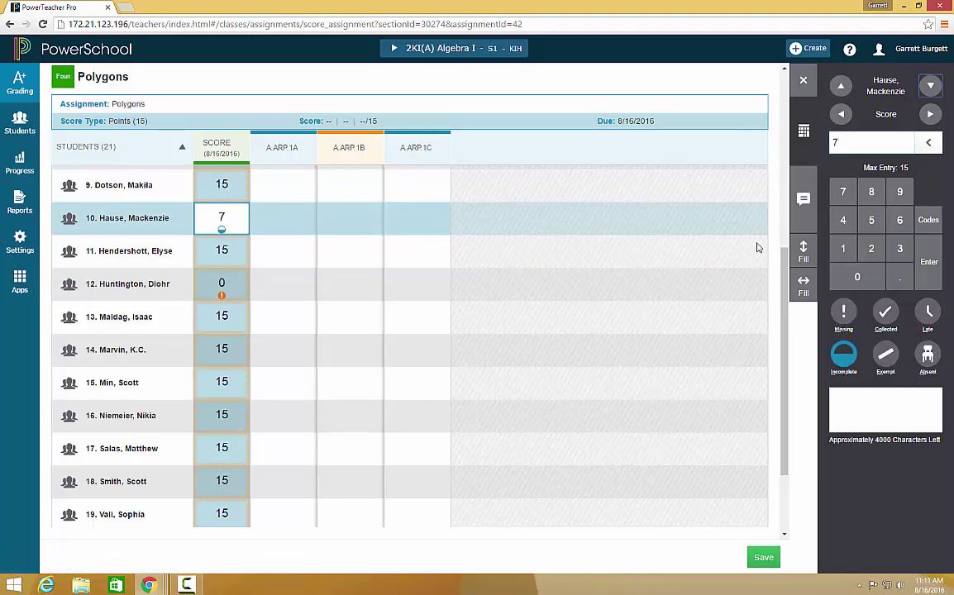
# Step: Give the first student a 4 on standard A.ARP.1a and fill it across the other standards
pyautogui.click(288, 178)
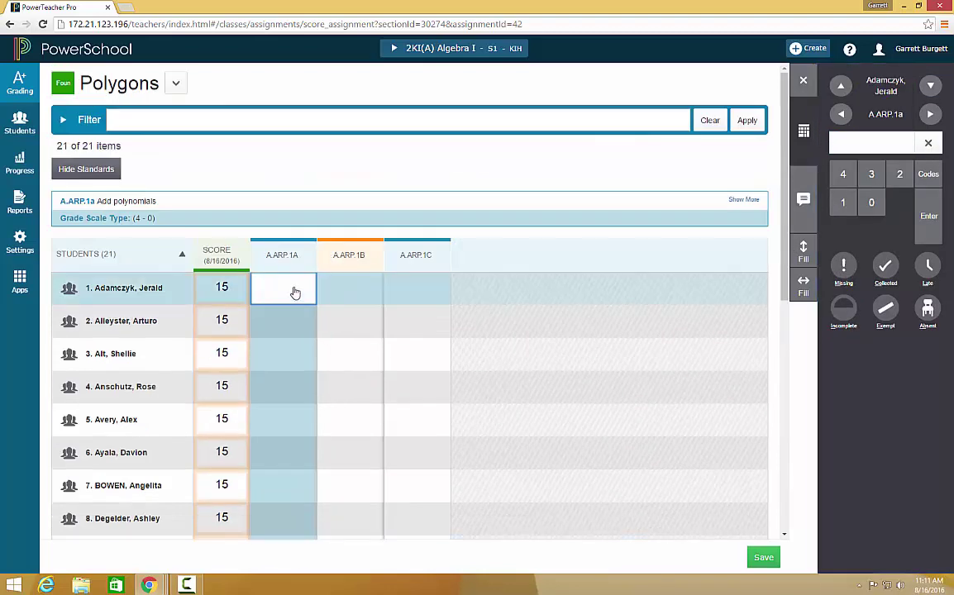
pyautogui.click(844, 176)
pyautogui.click(804, 285)
pyautogui.click(558, 157)
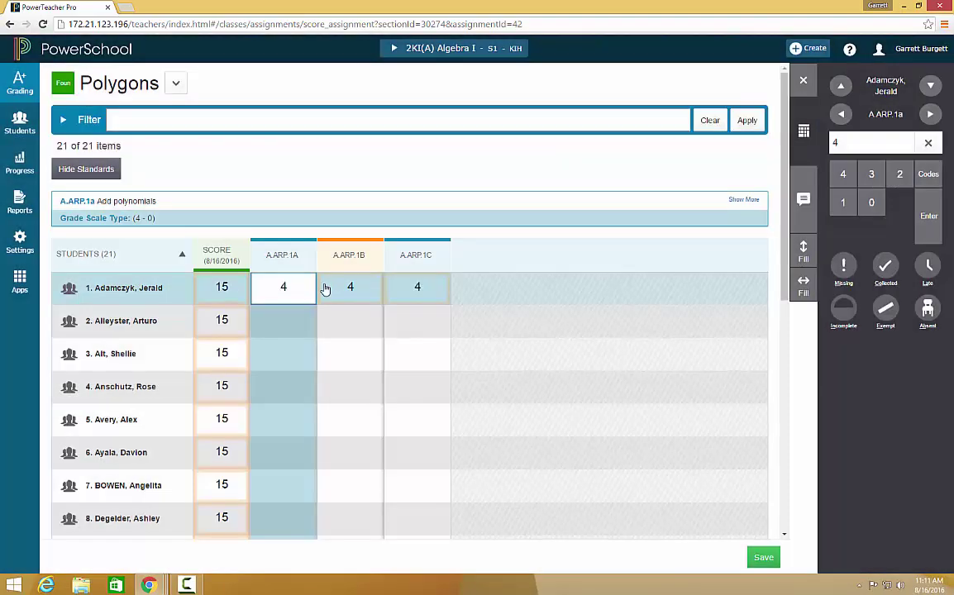
# Step: Give the second student a 4 on standard A.ARP.1a and fill it down to the remaining students
pyautogui.click(277, 320)
pyautogui.click(842, 183)
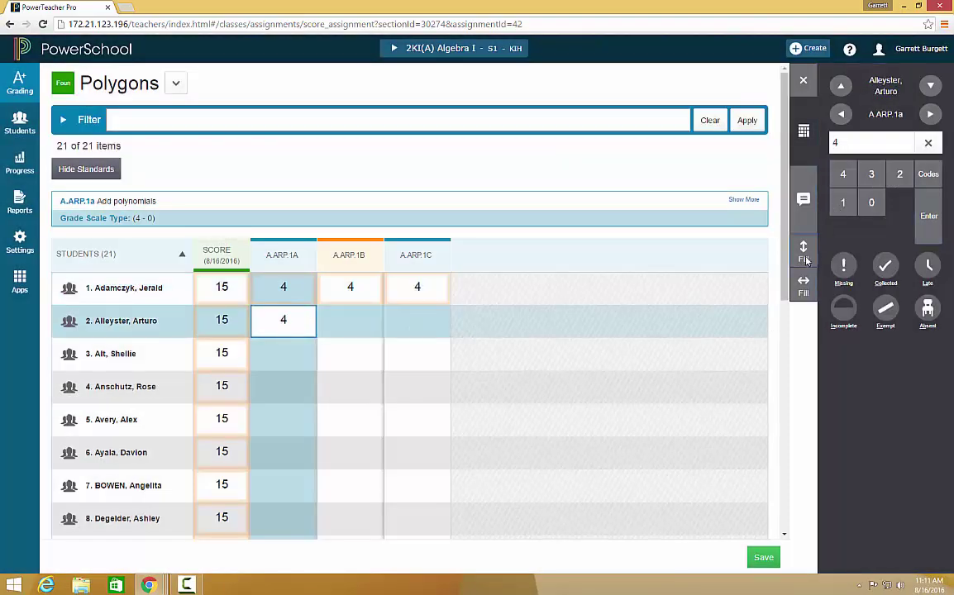
pyautogui.click(802, 252)
pyautogui.click(558, 155)
# Step: Give the second student a 4 on standard A.ARP.1b and fill it down to the remaining students
pyautogui.click(352, 320)
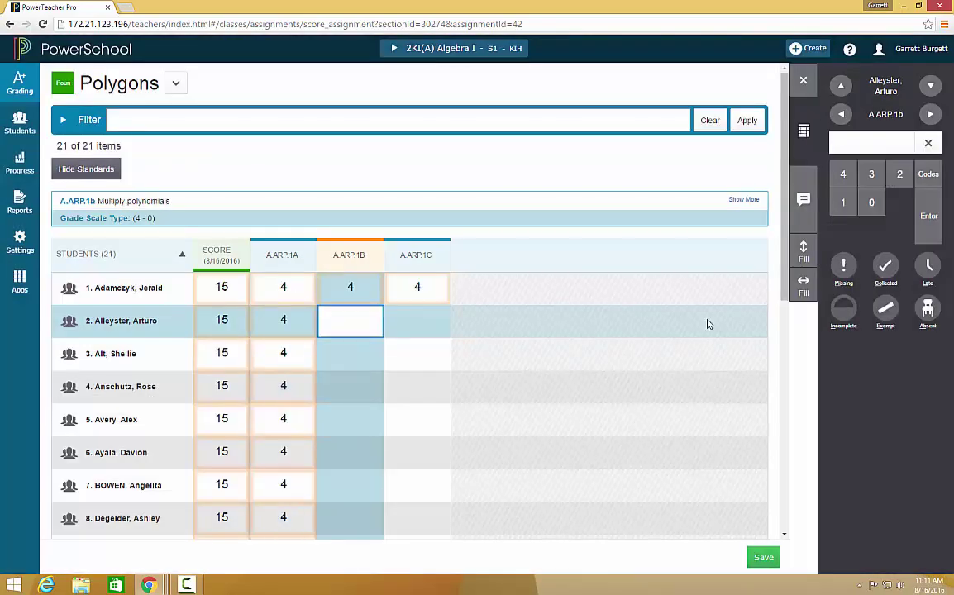
pyautogui.click(842, 174)
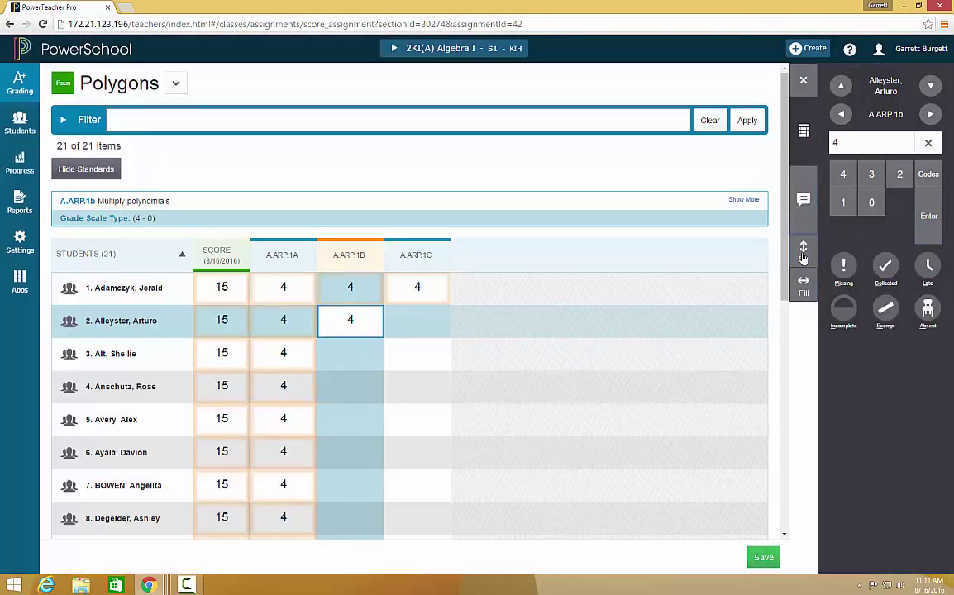
pyautogui.click(802, 248)
pyautogui.click(556, 153)
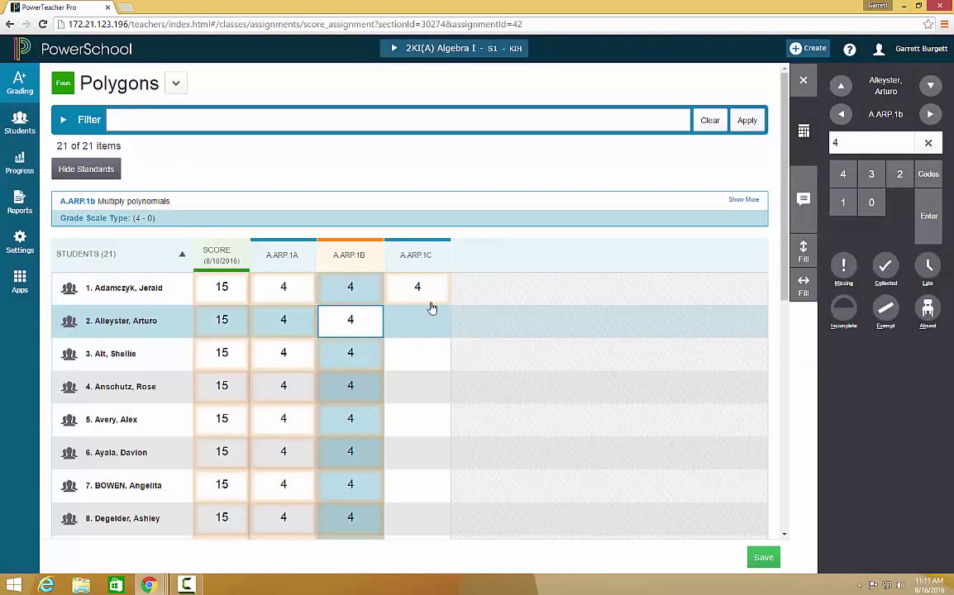
# Step: Give the second student a 4 on standard A.ARP.1c and fill it down to the remaining students
pyautogui.click(422, 319)
pyautogui.click(842, 173)
pyautogui.click(803, 248)
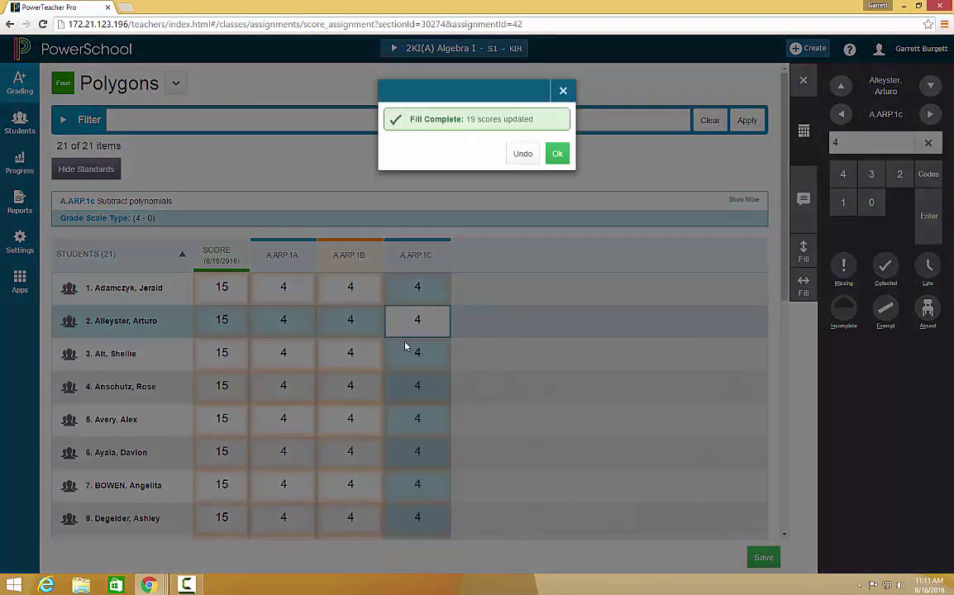
pyautogui.click(557, 155)
# Step: Set the 10th student's standards scores to 2 for A.ARP.1a, 1 for A.ARP.1b and 2 for A.ARP.1c
pyautogui.scroll(-3, 287, 367)
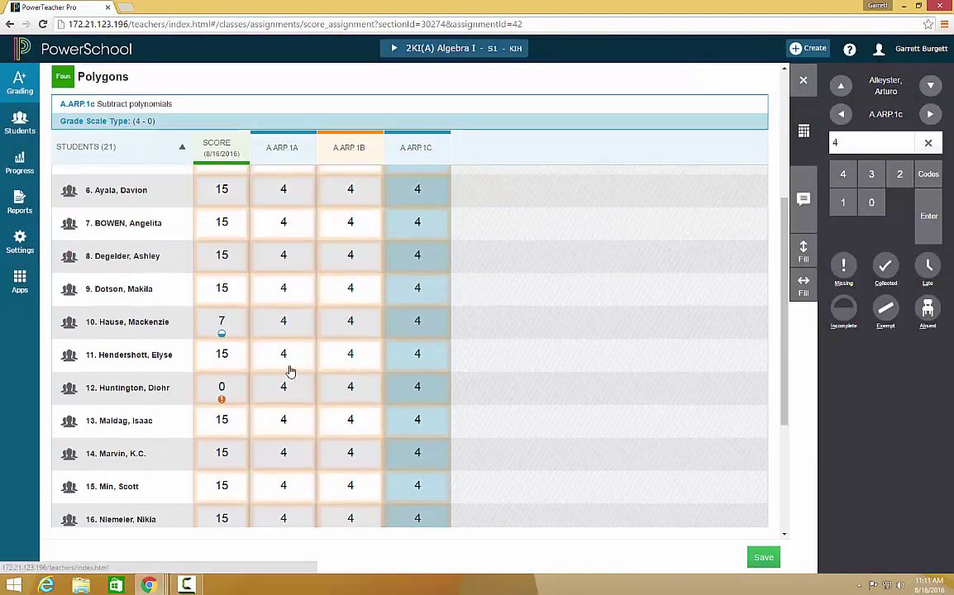
pyautogui.click(282, 324)
pyautogui.write('2')
pyautogui.click(359, 324)
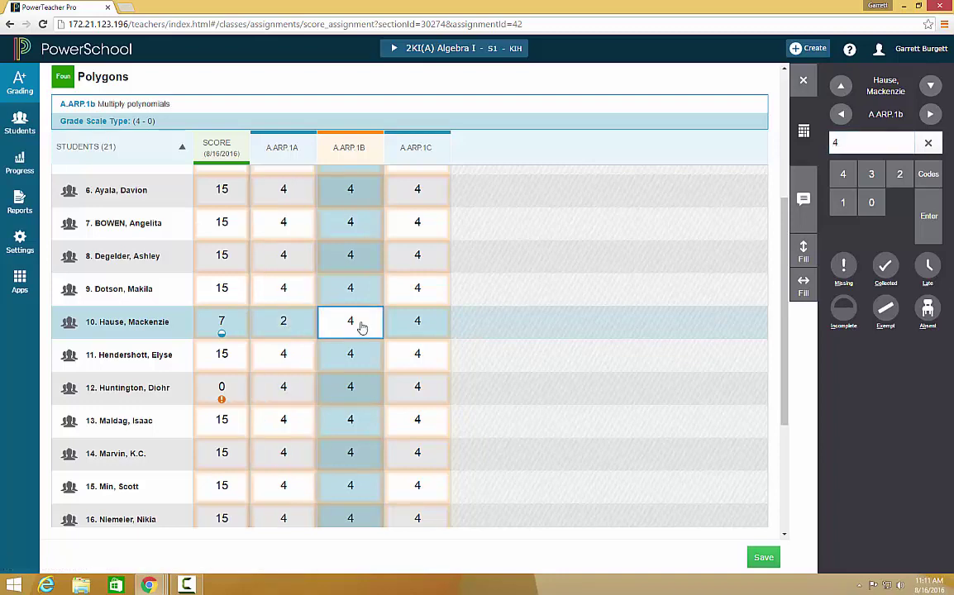
pyautogui.write('1')
pyautogui.click(427, 325)
pyautogui.write('2')
# Step: Set the 12th student's scores on all three standards, A.ARP.1a, A.ARP.1b and A.ARP.1c, to 0
pyautogui.click(283, 389)
pyautogui.write('0')
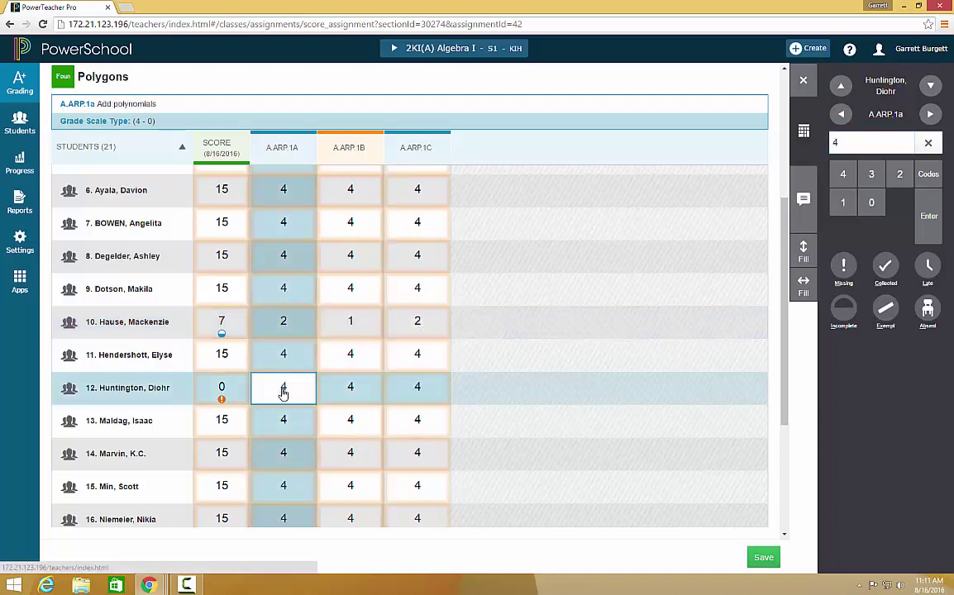
pyautogui.click(355, 394)
pyautogui.write('0')
pyautogui.click(400, 390)
pyautogui.write('0')
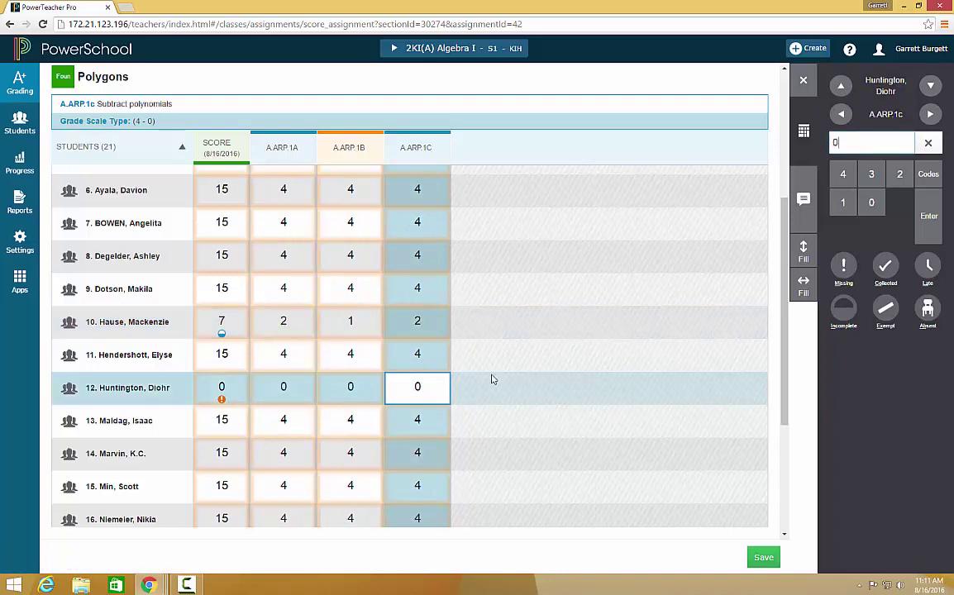
# Step: Check the comment option for the A.ARP.1c scores of the 11th and 12th students, and close the score inspector
pyautogui.click(409, 361)
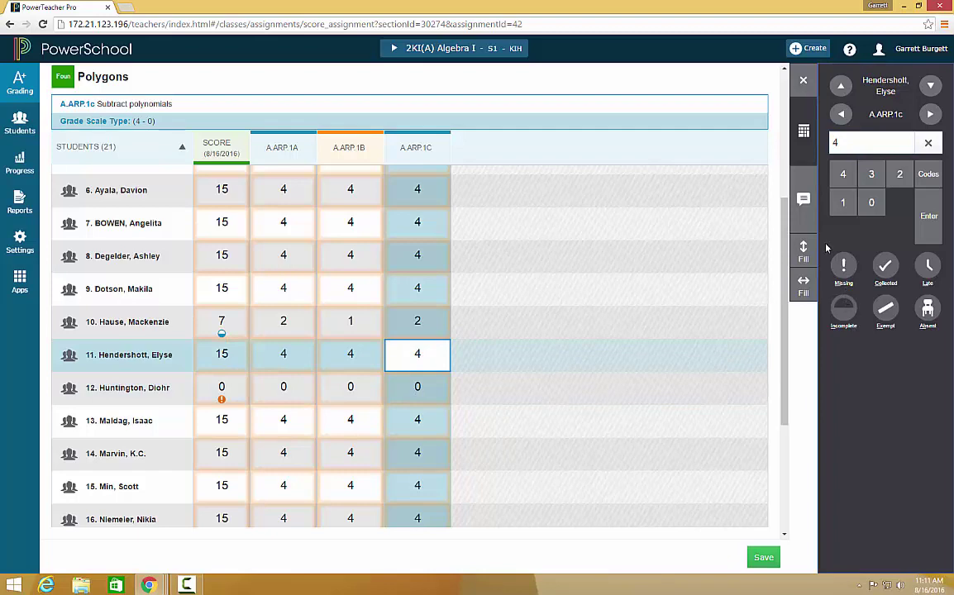
pyautogui.click(803, 201)
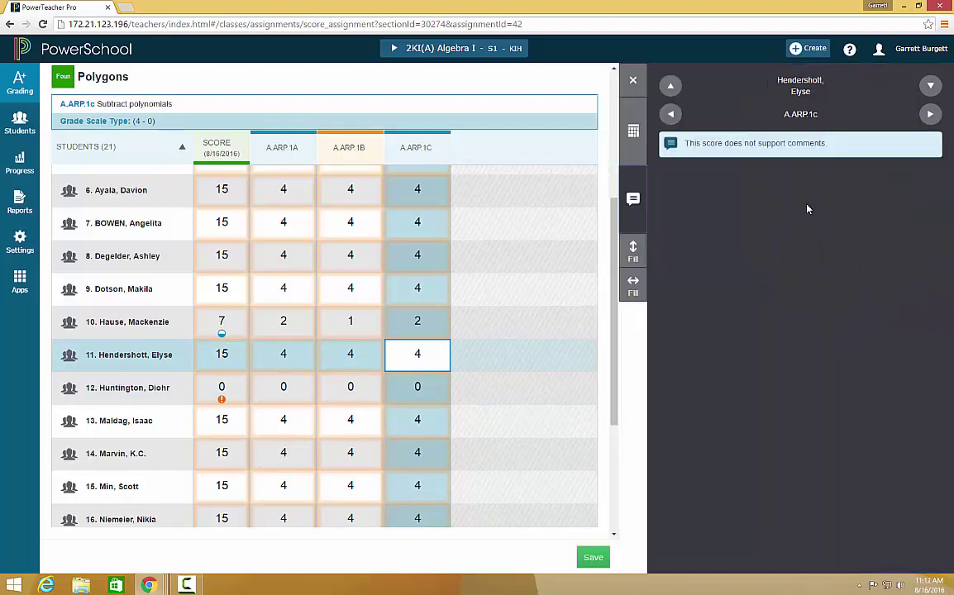
pyautogui.click(931, 87)
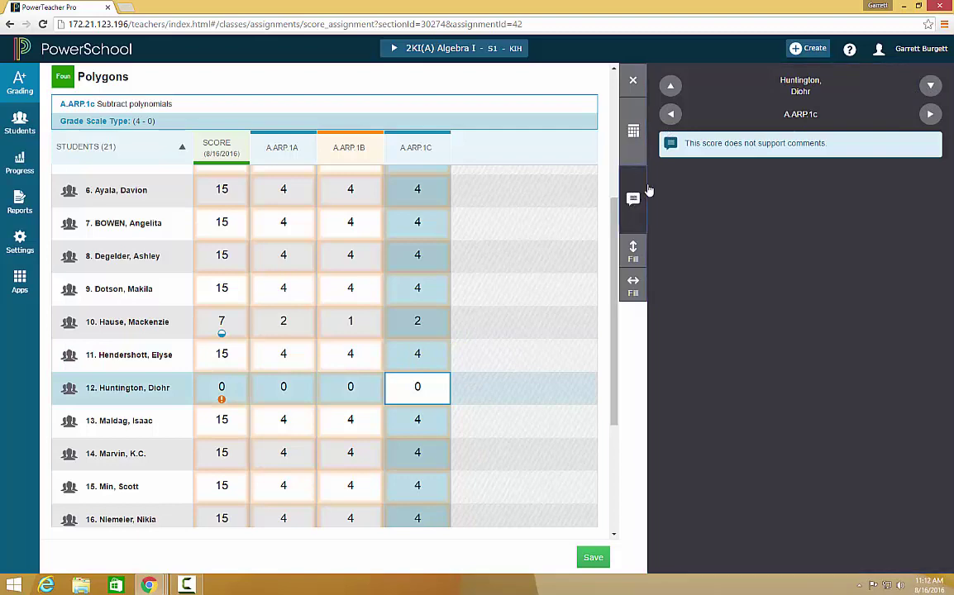
pyautogui.press('Up')
pyautogui.click(633, 80)
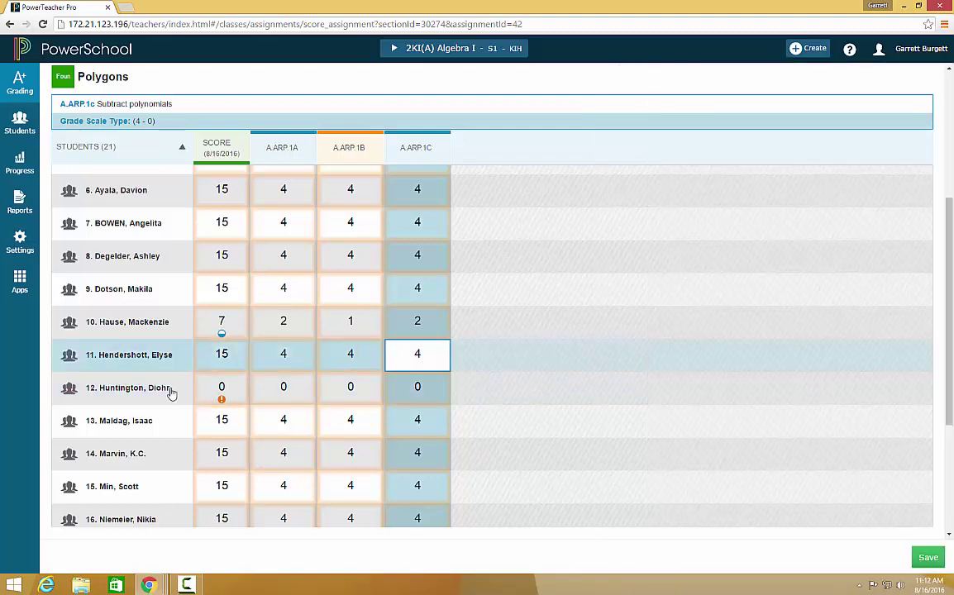
# Step: Comment "Missing" on the 12th student's assignment score and insert the Comment Bank entry "Missing assignments/tests." below it
pyautogui.click(211, 393)
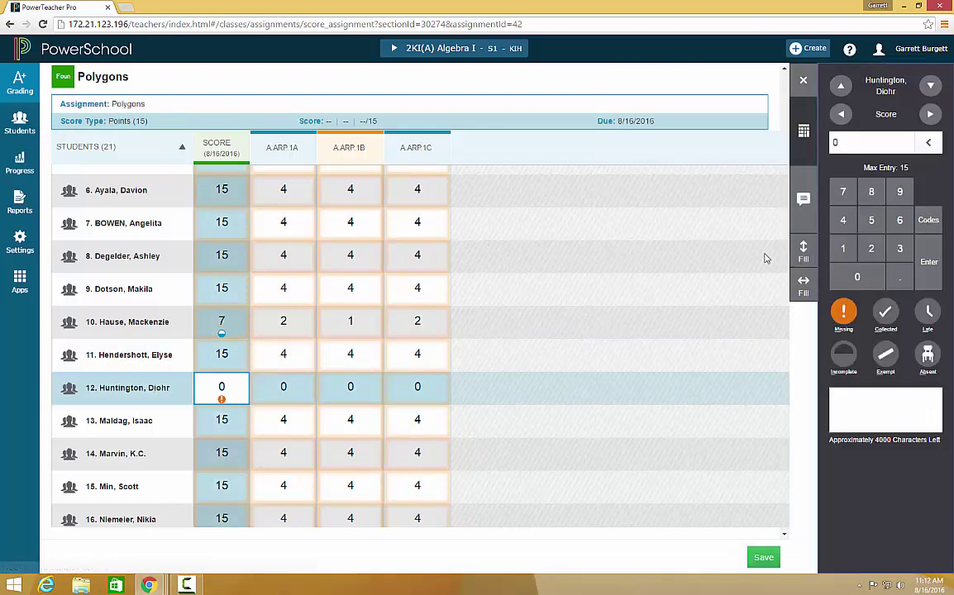
pyautogui.click(802, 199)
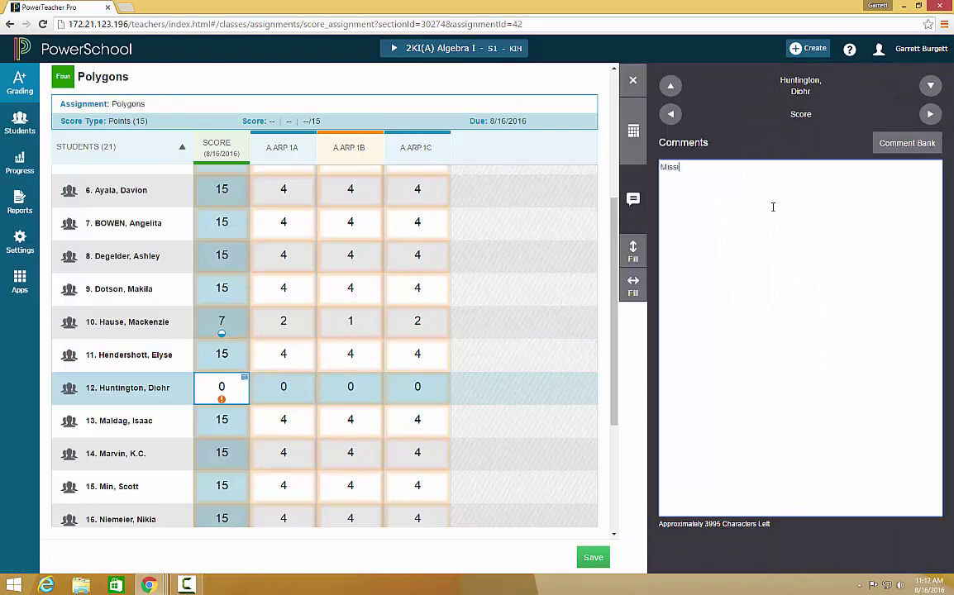
pyautogui.click(903, 144)
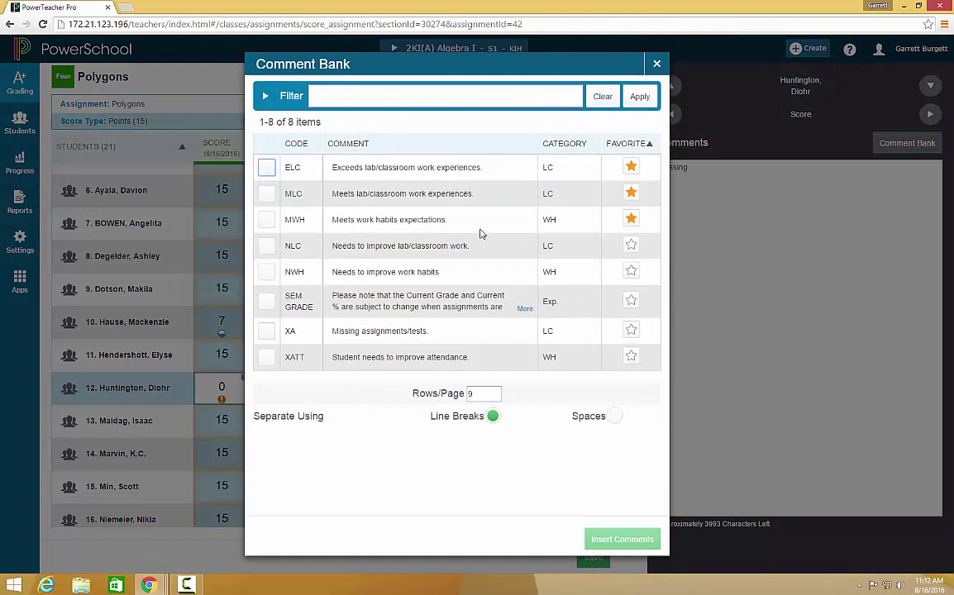
pyautogui.click(260, 335)
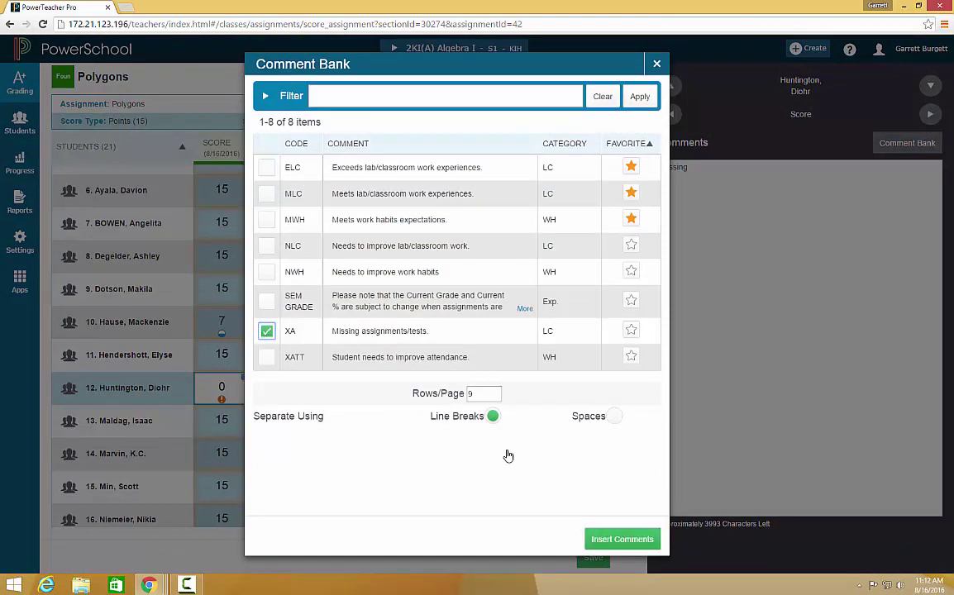
pyautogui.click(622, 539)
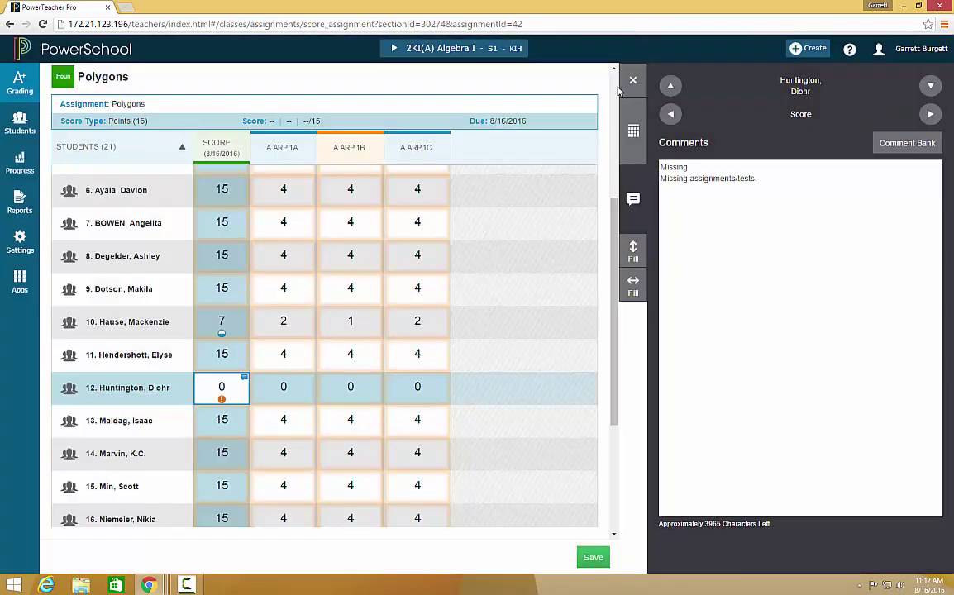
pyautogui.click(632, 79)
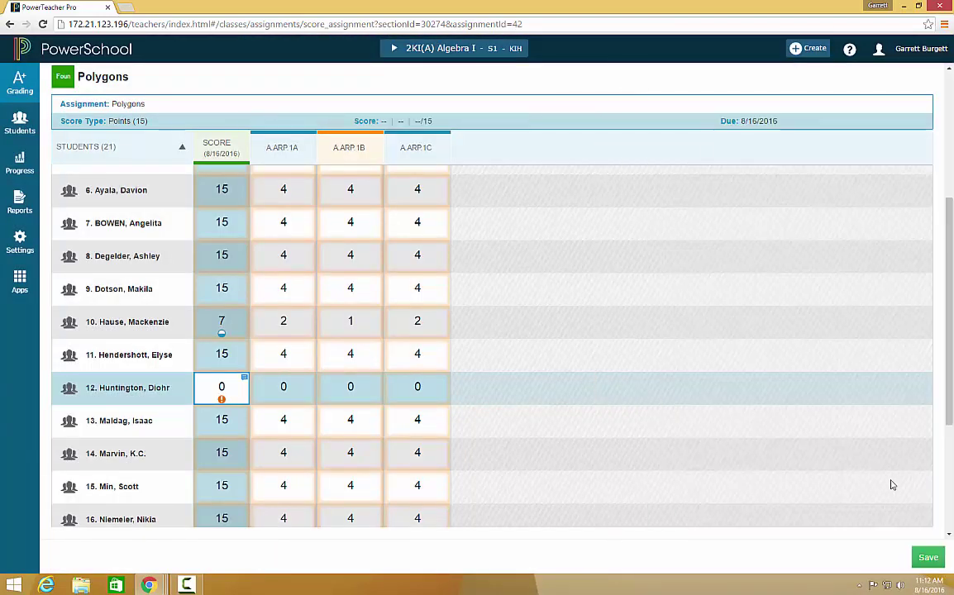
# Step: Save the Polygons scores and return to the assignment list
pyautogui.click(926, 559)
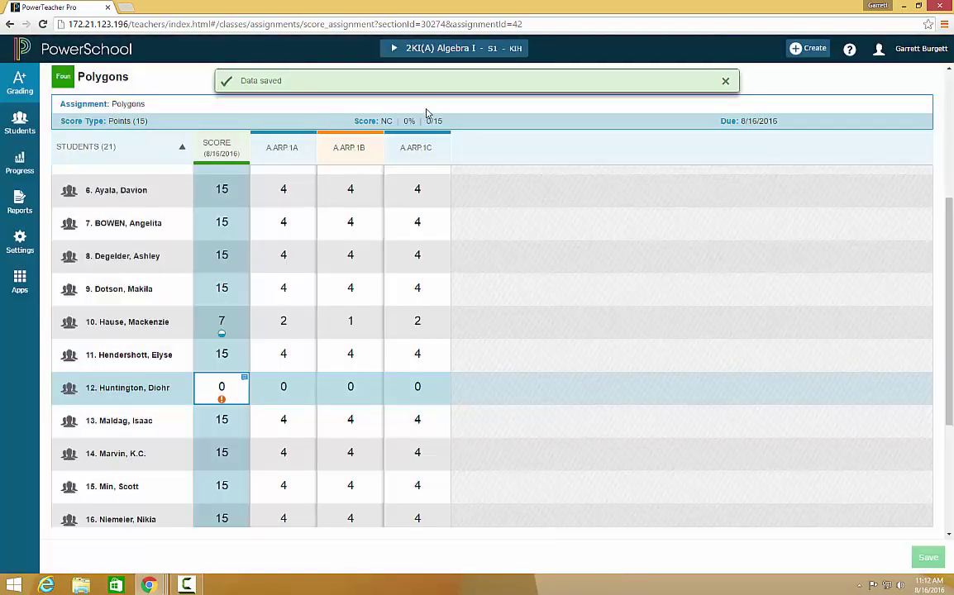
pyautogui.click(20, 83)
pyautogui.click(107, 104)
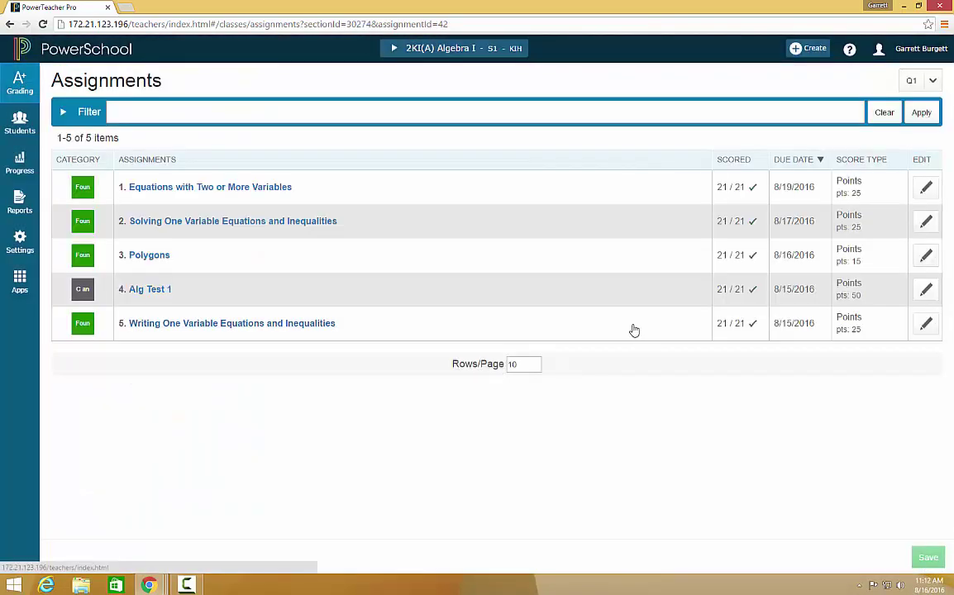